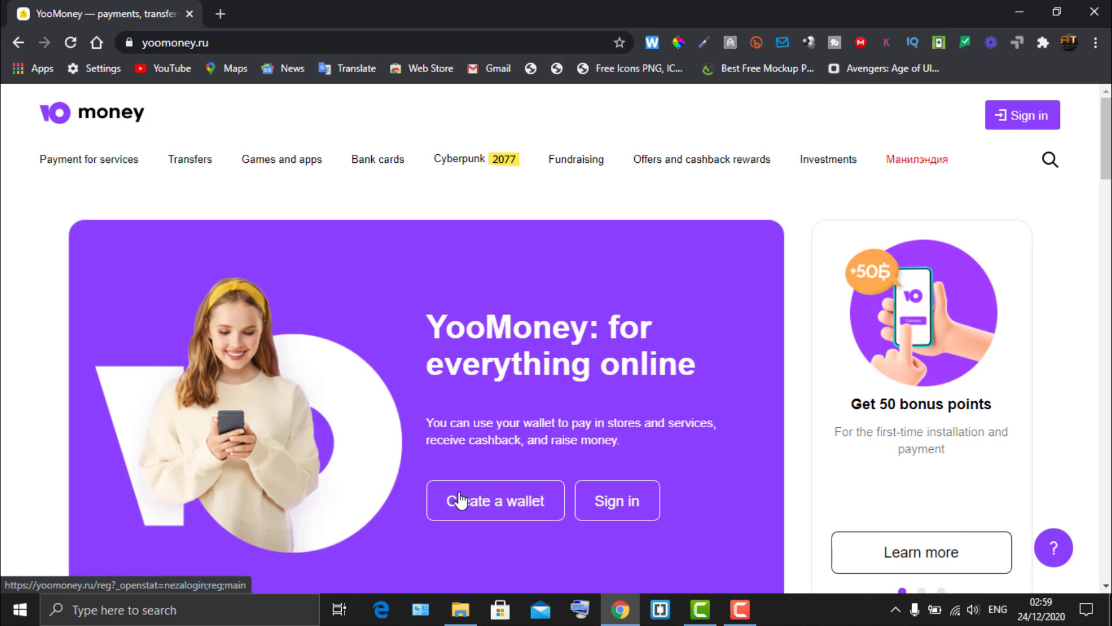
Start a new YooMoney wallet to reach the phone-number sign-up page
click(478, 503)
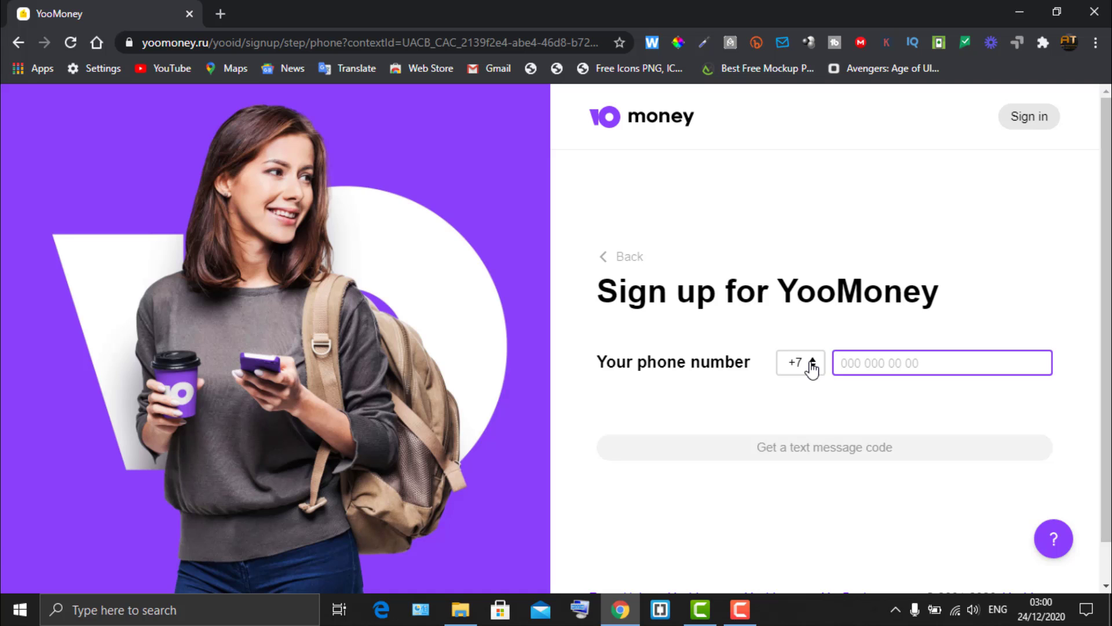
Switch the country code from +7 to Cameroon (+237) and enter the phone number
click(813, 366)
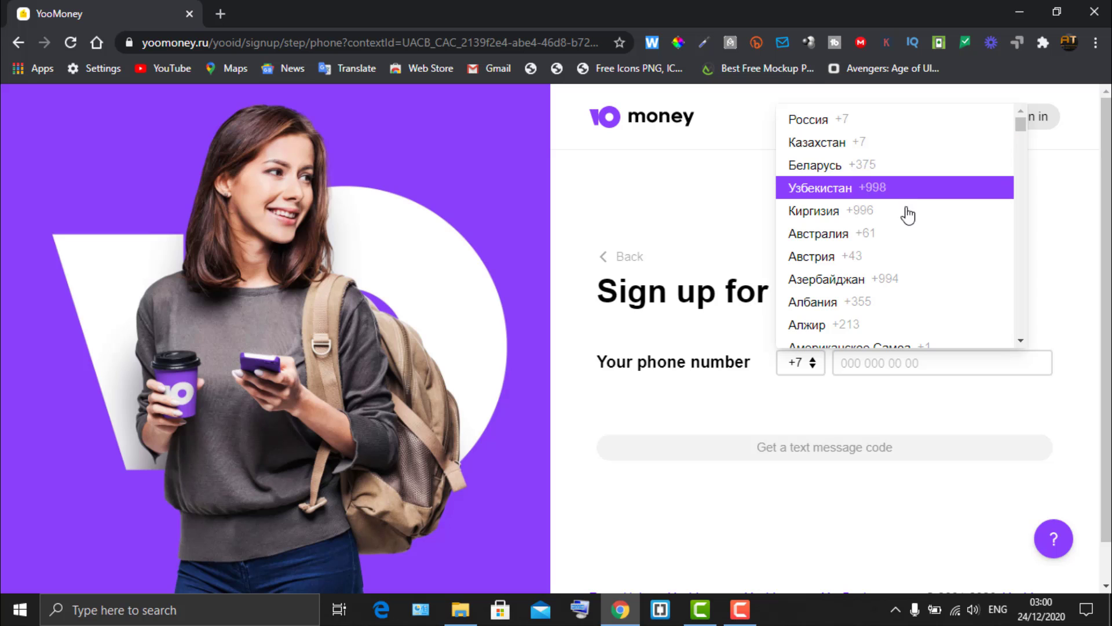
scroll(900, 232, down, 3)
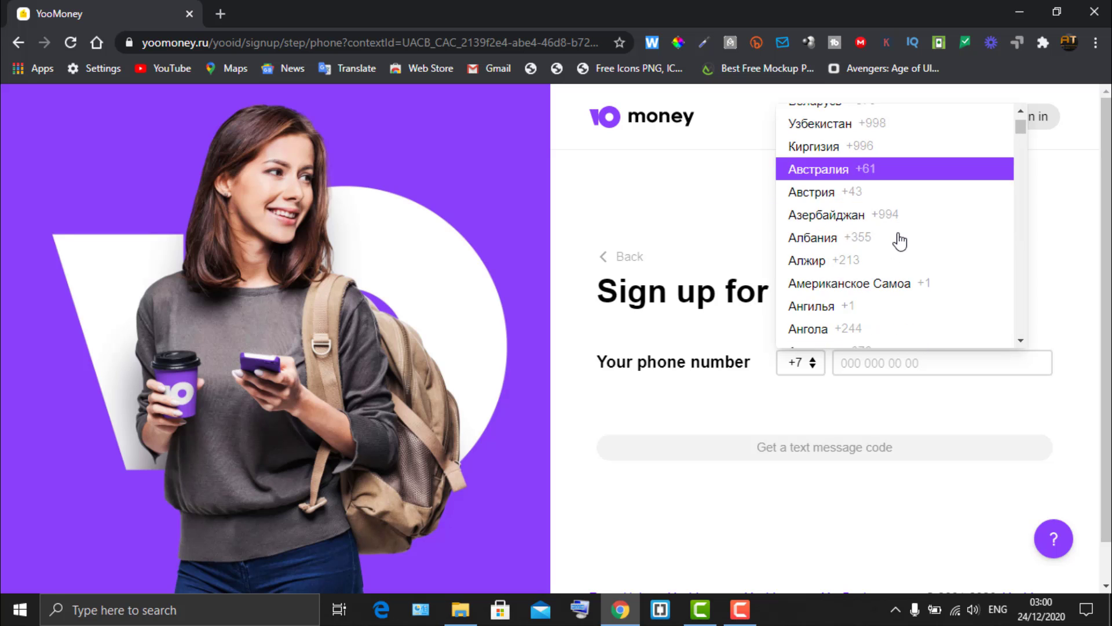
scroll(897, 237, down, 4)
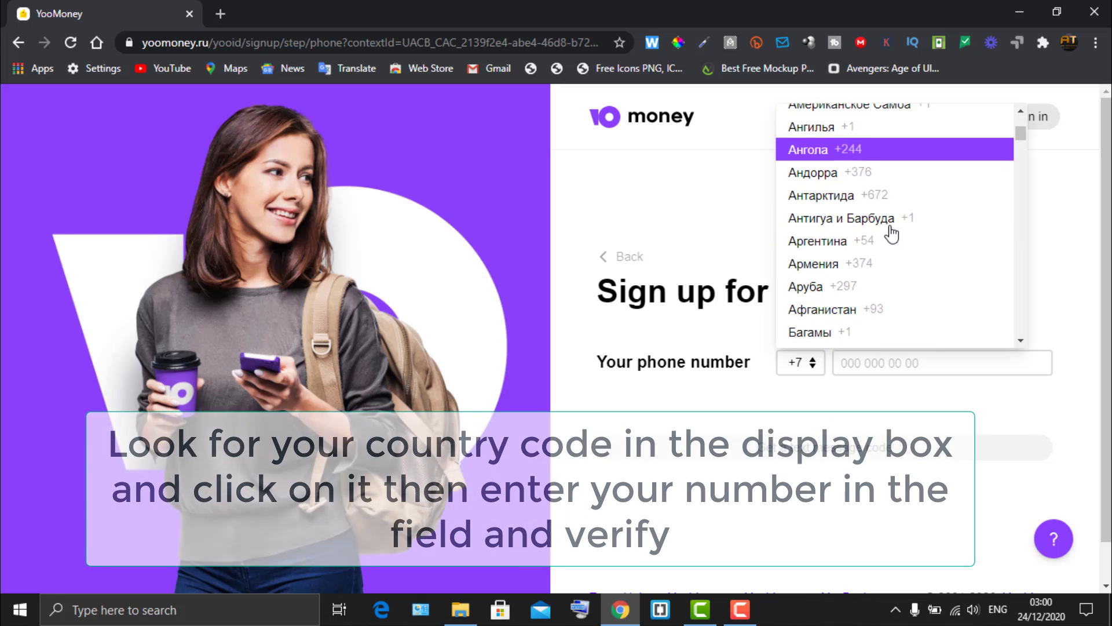
scroll(892, 235, down, 10)
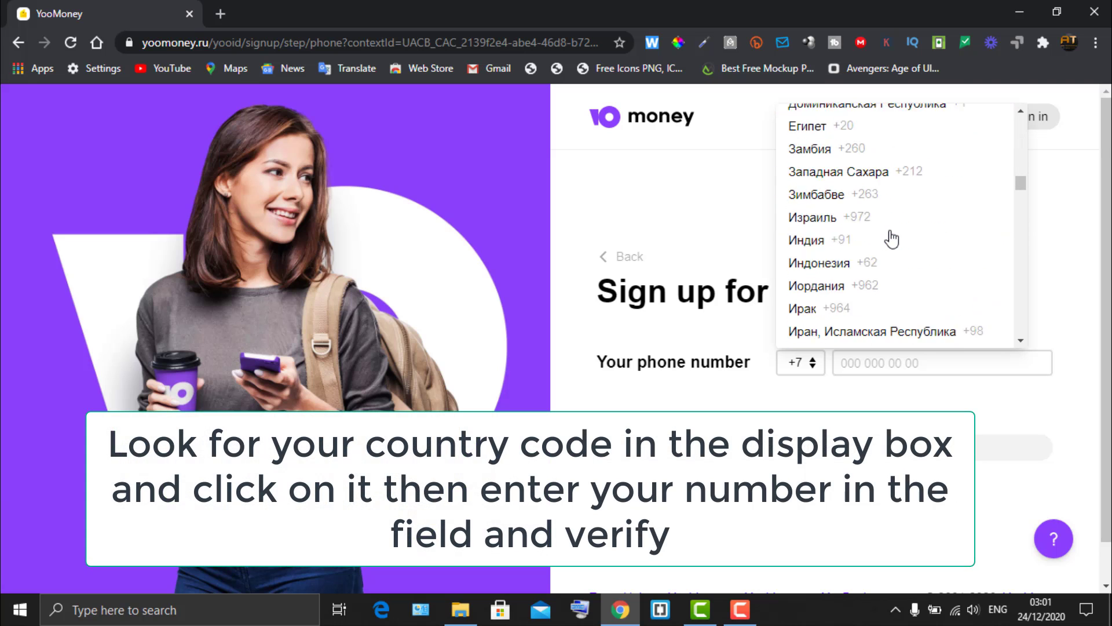
scroll(892, 237, down, 8)
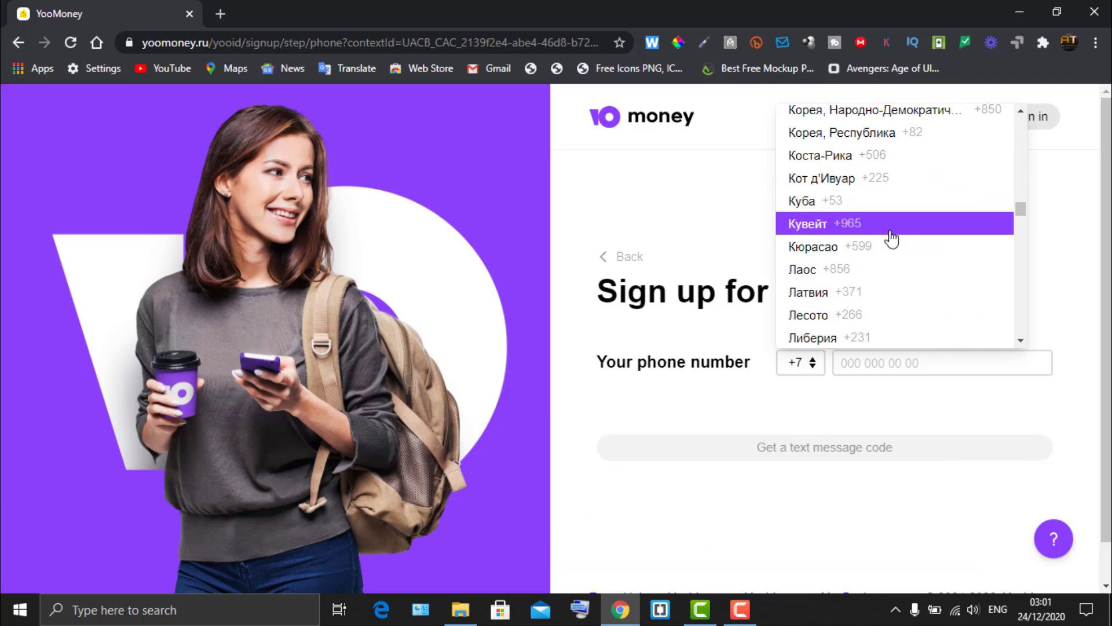
scroll(892, 237, down, 9)
scroll(892, 237, up, 9)
scroll(892, 237, up, 7)
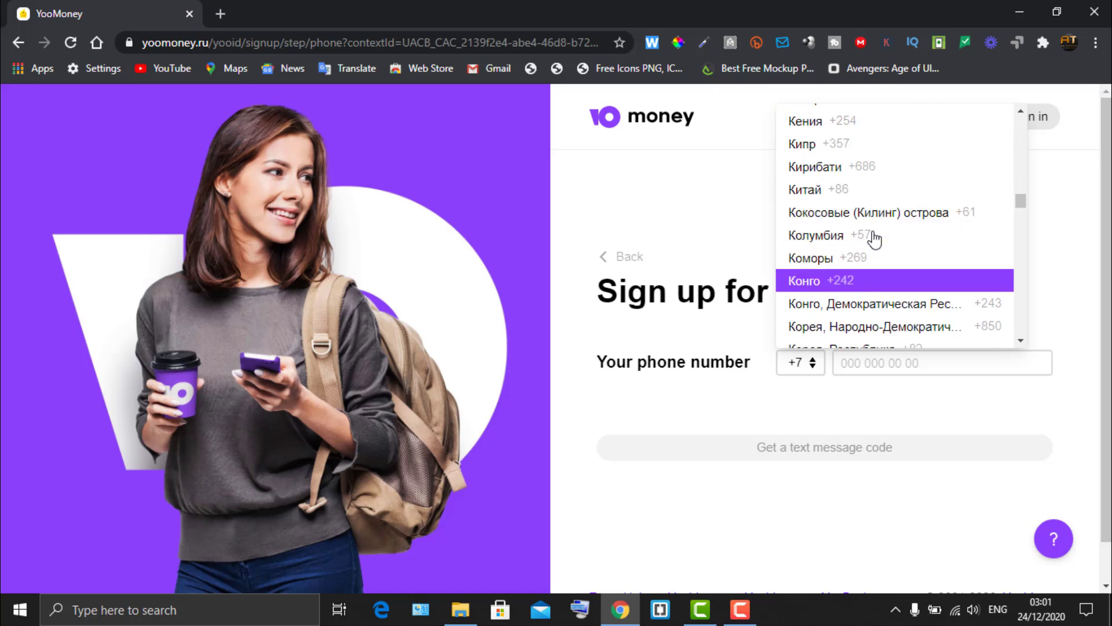
scroll(874, 238, up, 7)
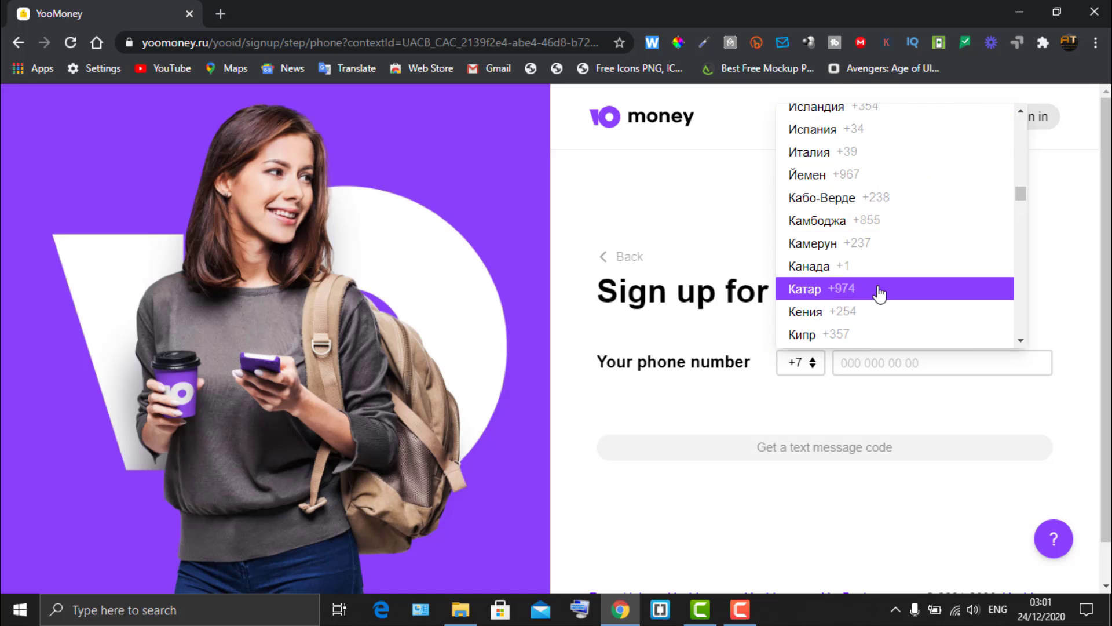
click(876, 242)
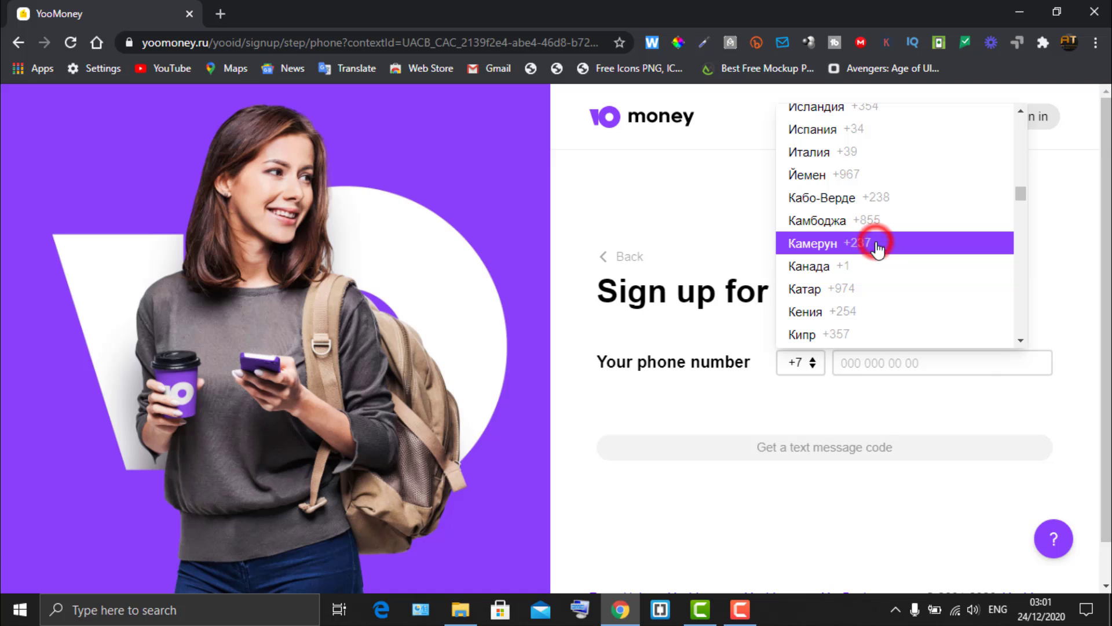
click(894, 358)
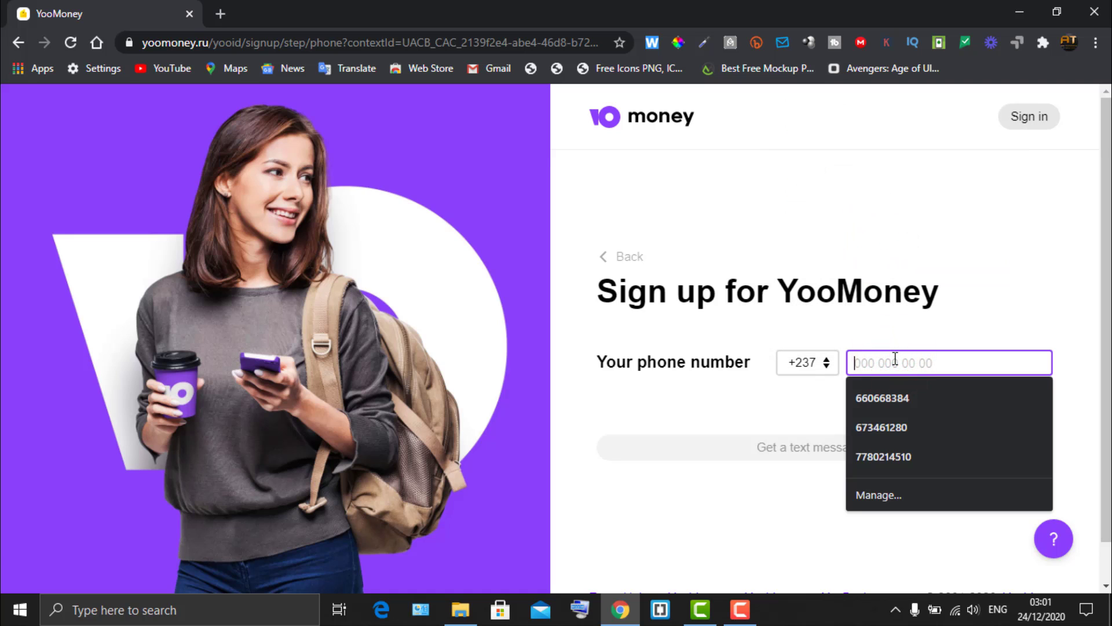
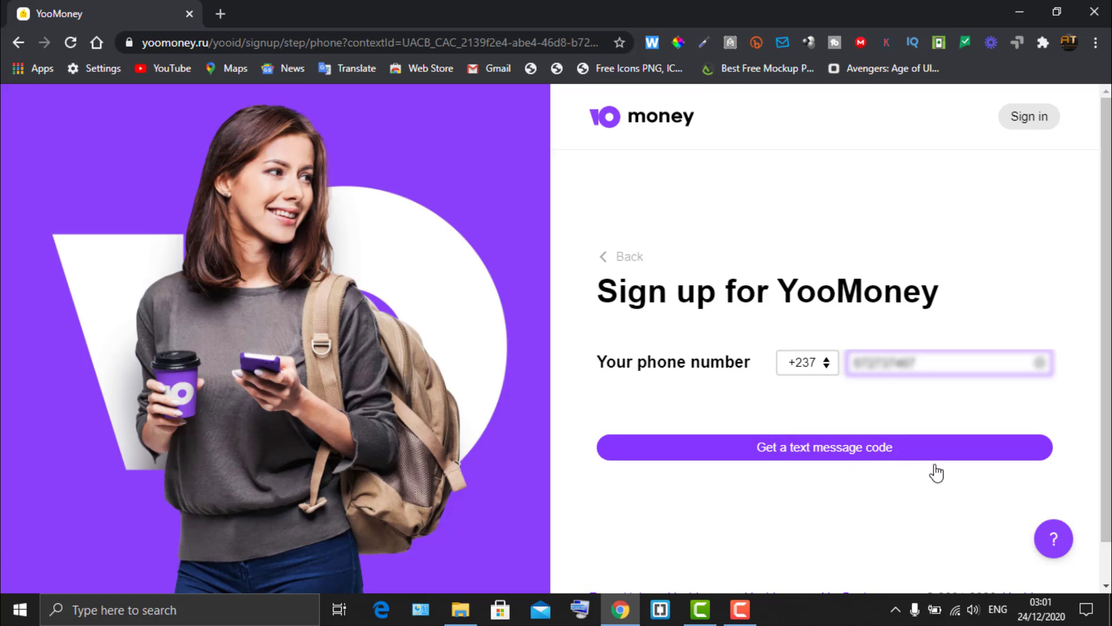
Request an SMS code for the +237 number and enter the received verification code
click(819, 451)
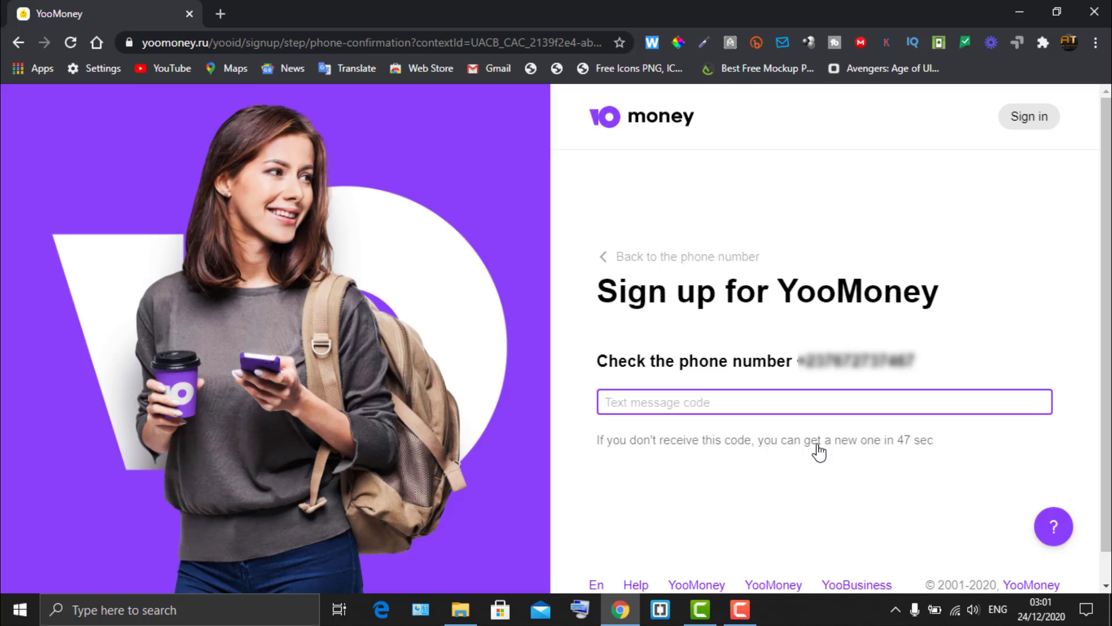
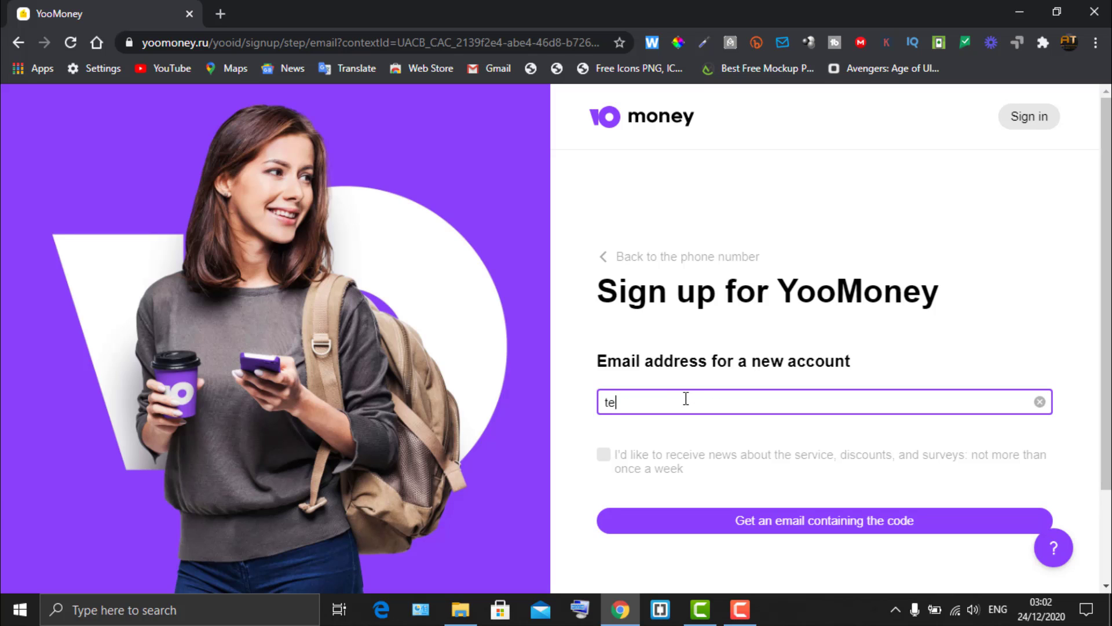
Enter the account's email address, fix its typos, and request the emailed confirmation code
key(Left)
key(Left)
key(Left)
key(Right)
key(BackSpace)
text(3)
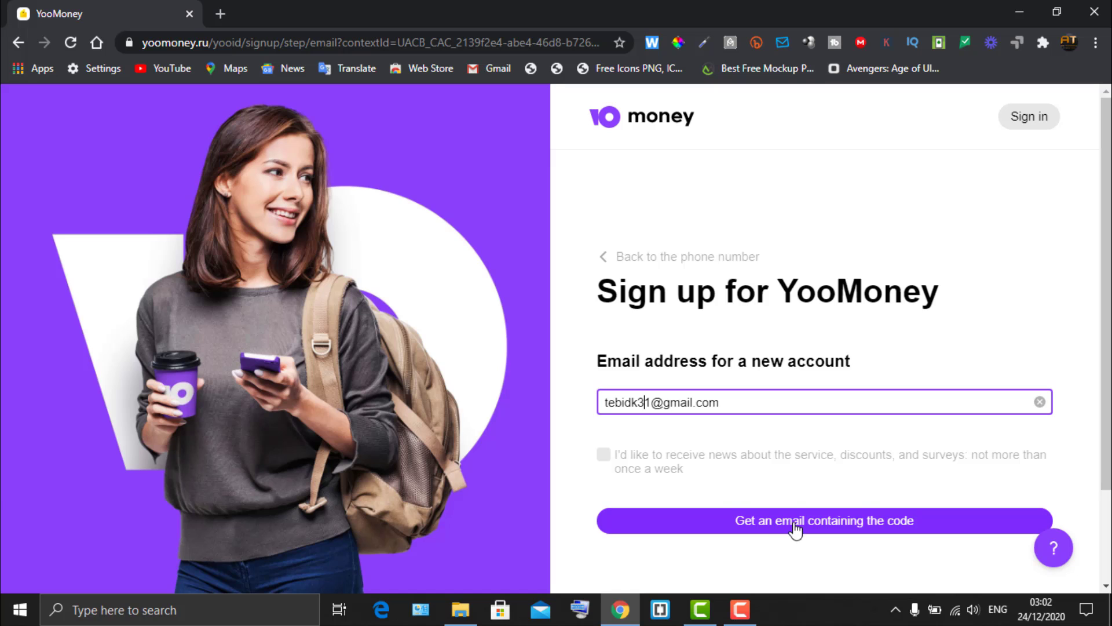
click(795, 524)
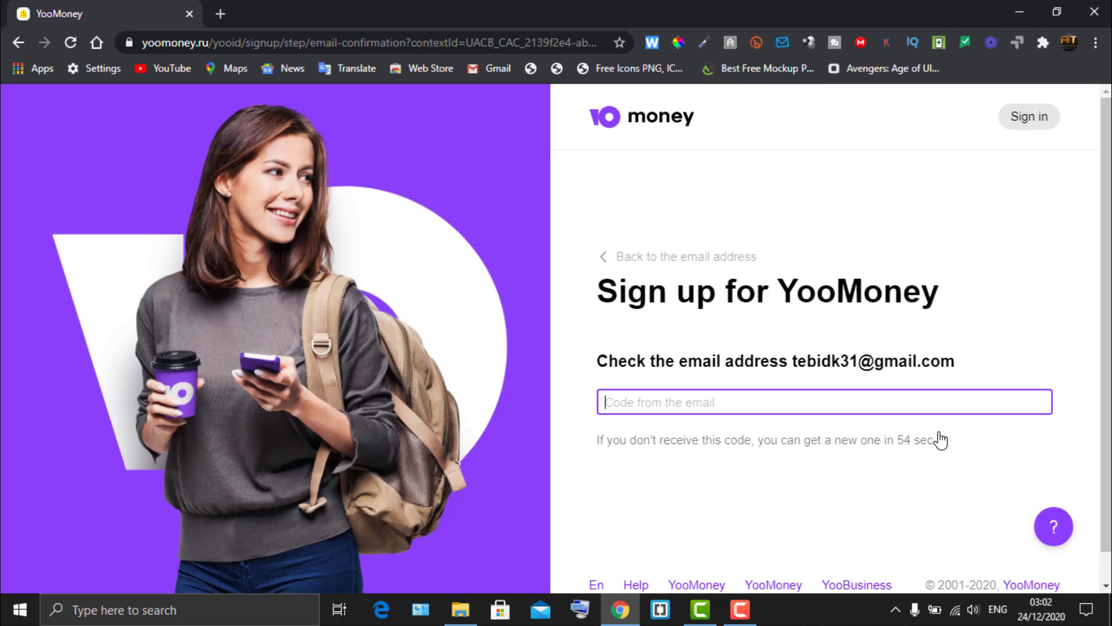
click(218, 14)
Launch Gmail from the Chrome apps list in the new tab to show the inbox
text(g)
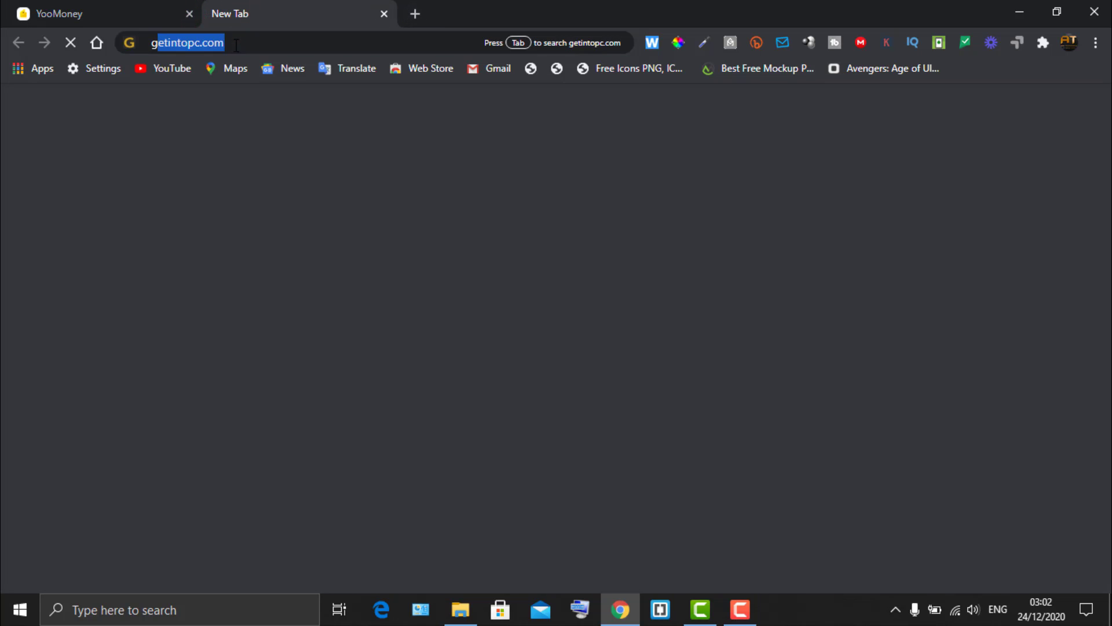
text(mail)
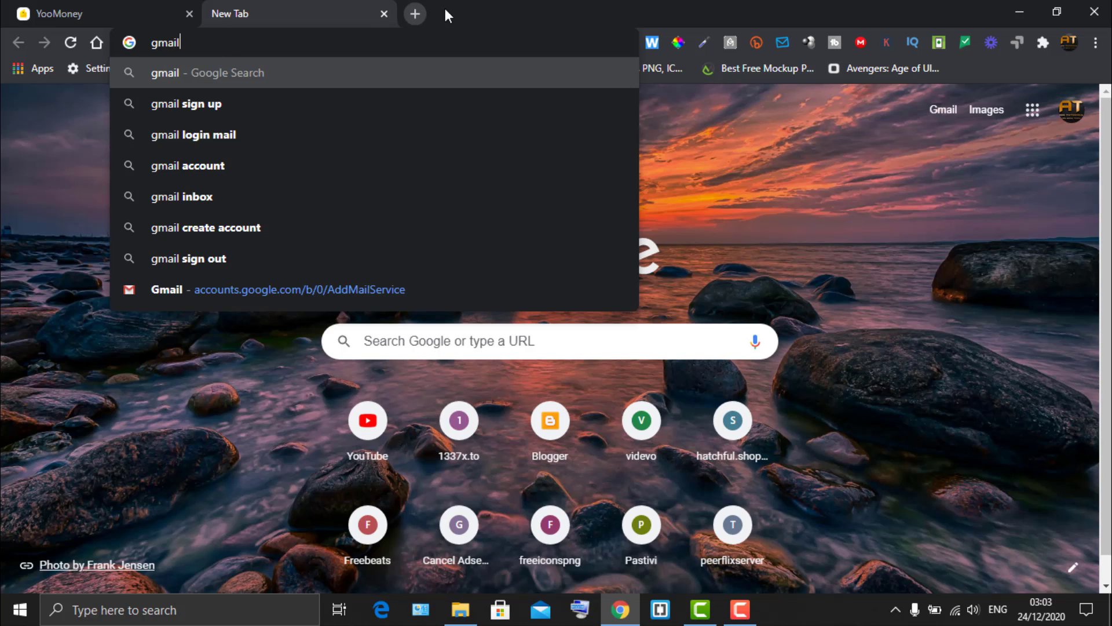
click(32, 232)
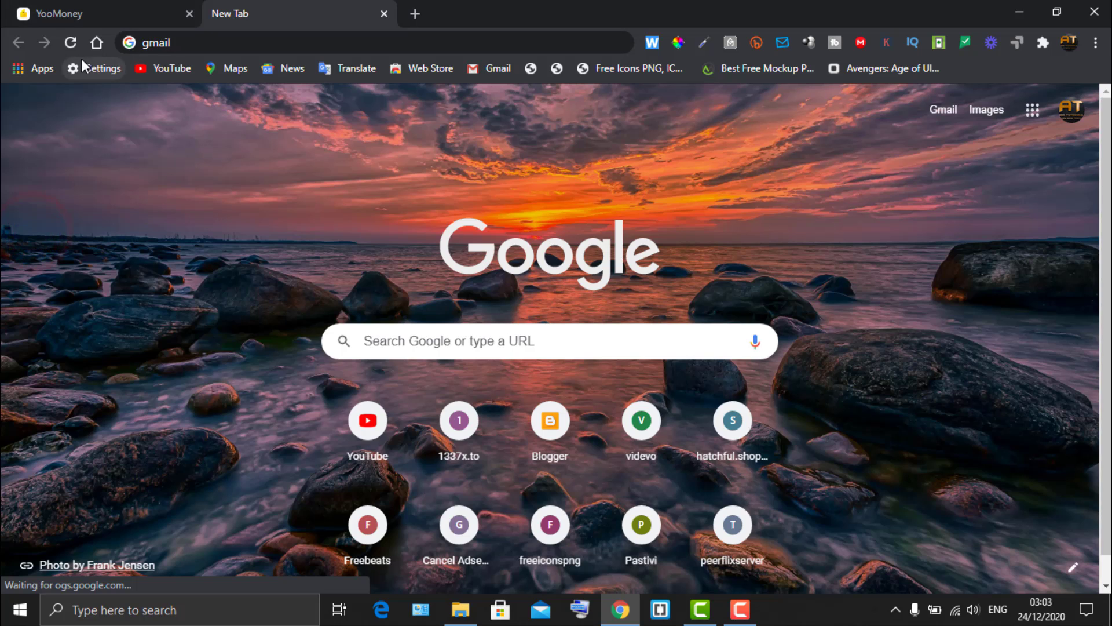
click(29, 69)
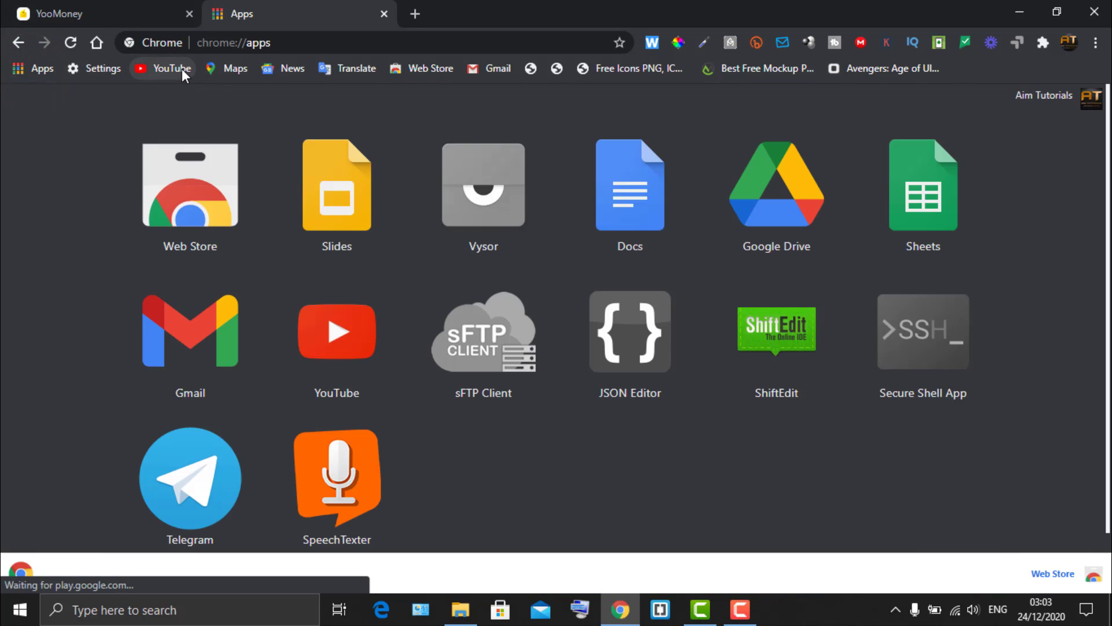
click(201, 328)
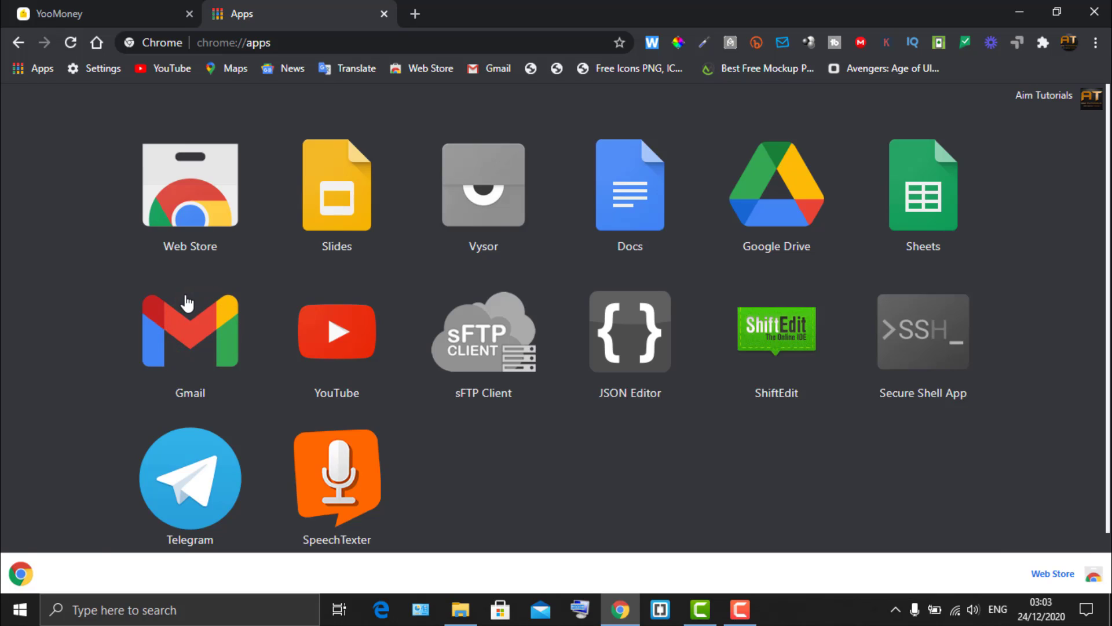
click(179, 317)
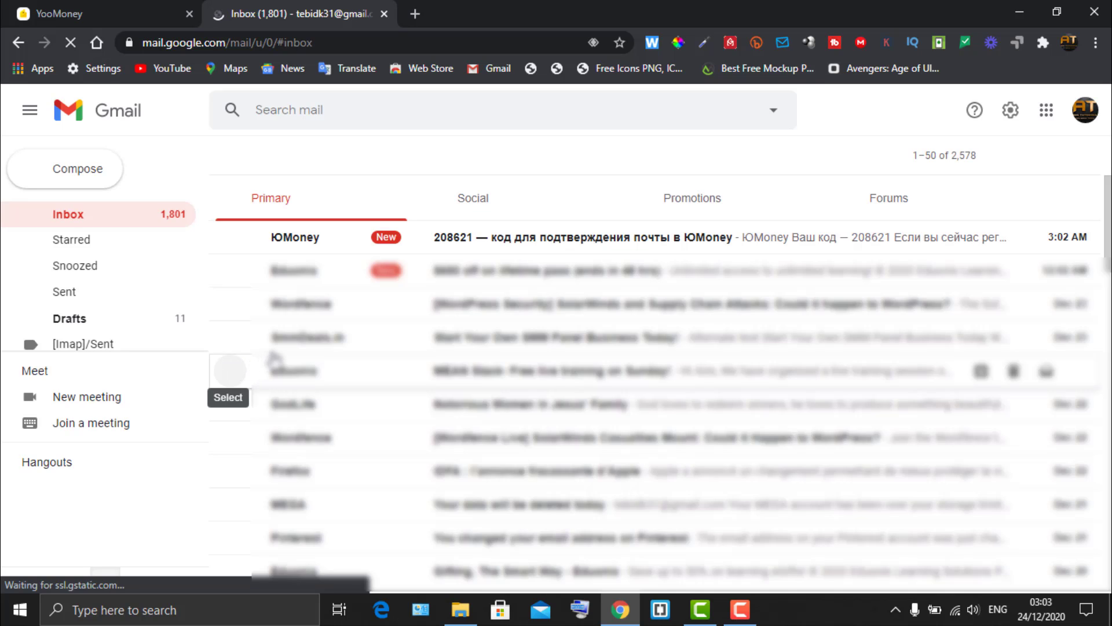
Copy the confirmation code from the ЮMoney email and return to YooMoney's code field
click(549, 236)
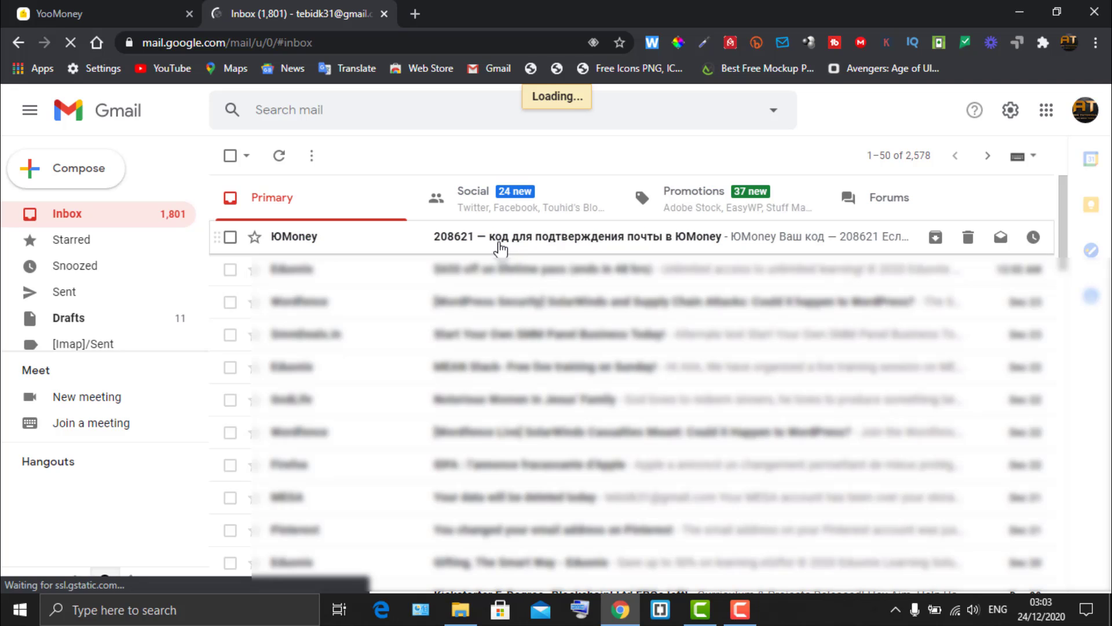
click(499, 245)
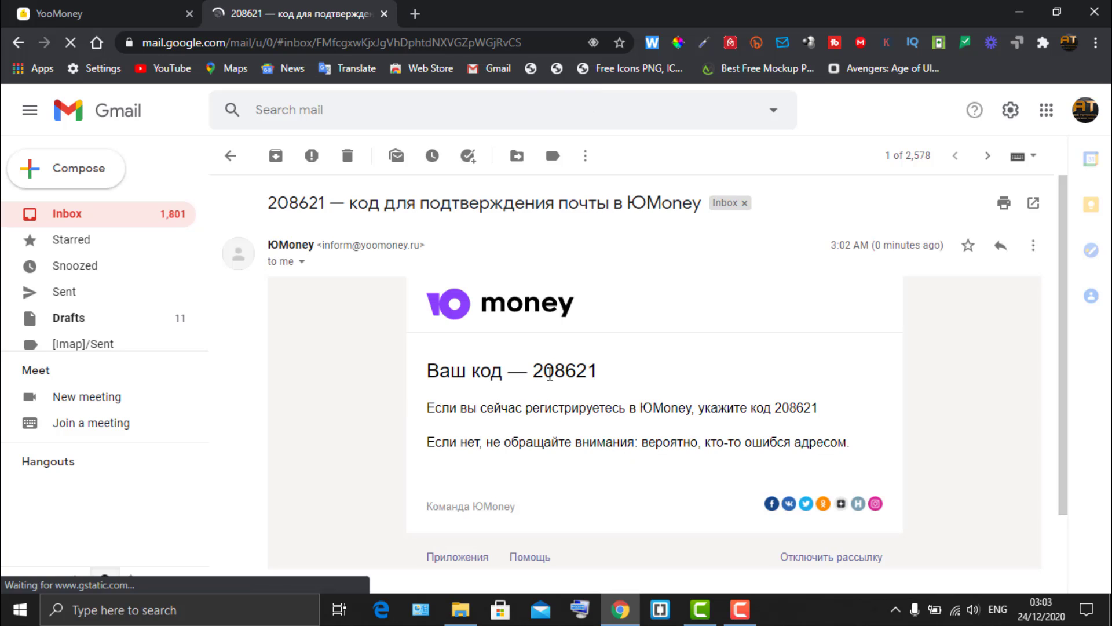
double_click(534, 367)
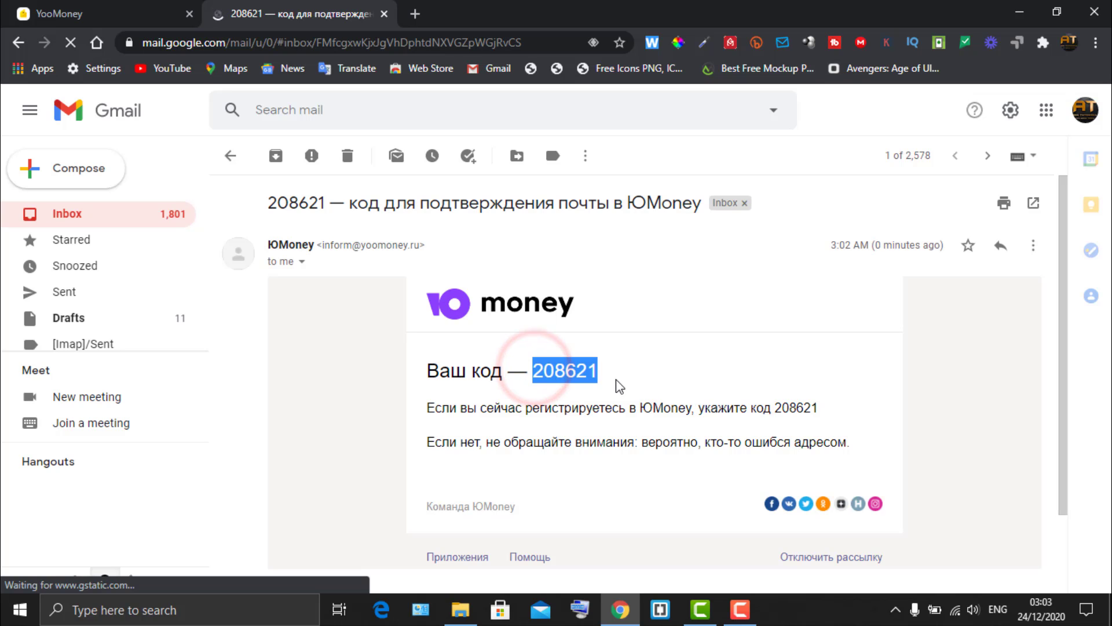
right_click(555, 370)
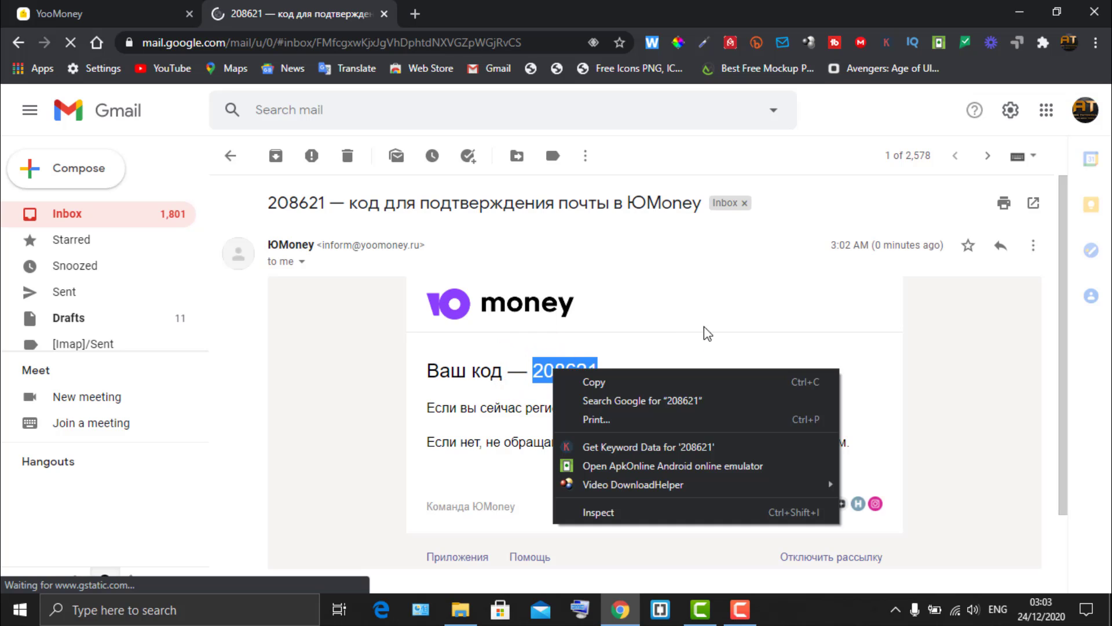
click(656, 382)
click(49, 12)
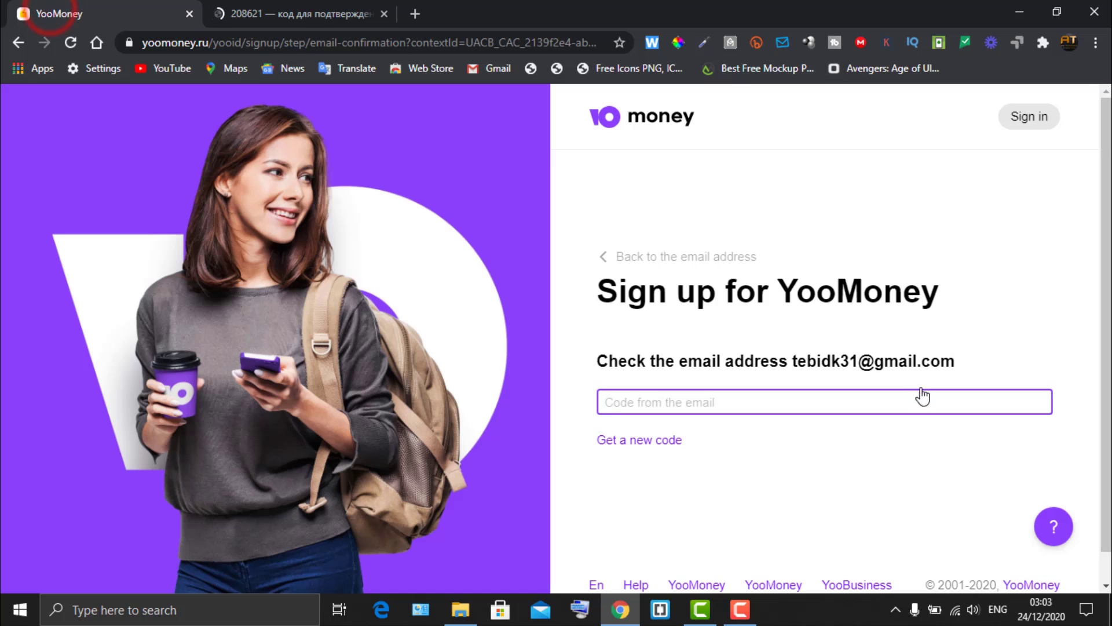
right_click(852, 400)
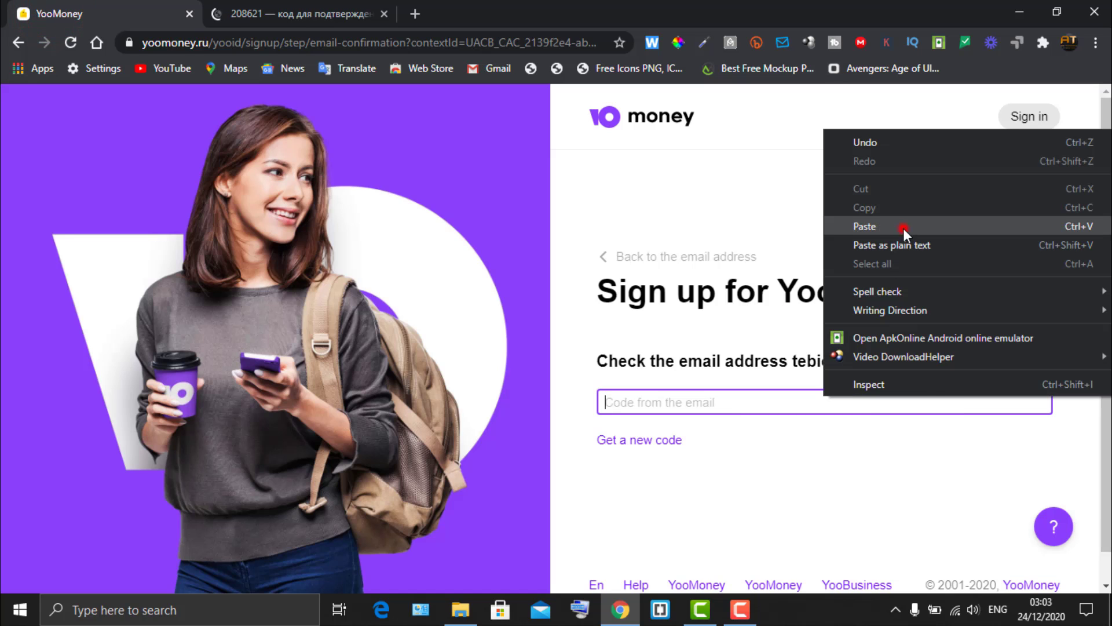
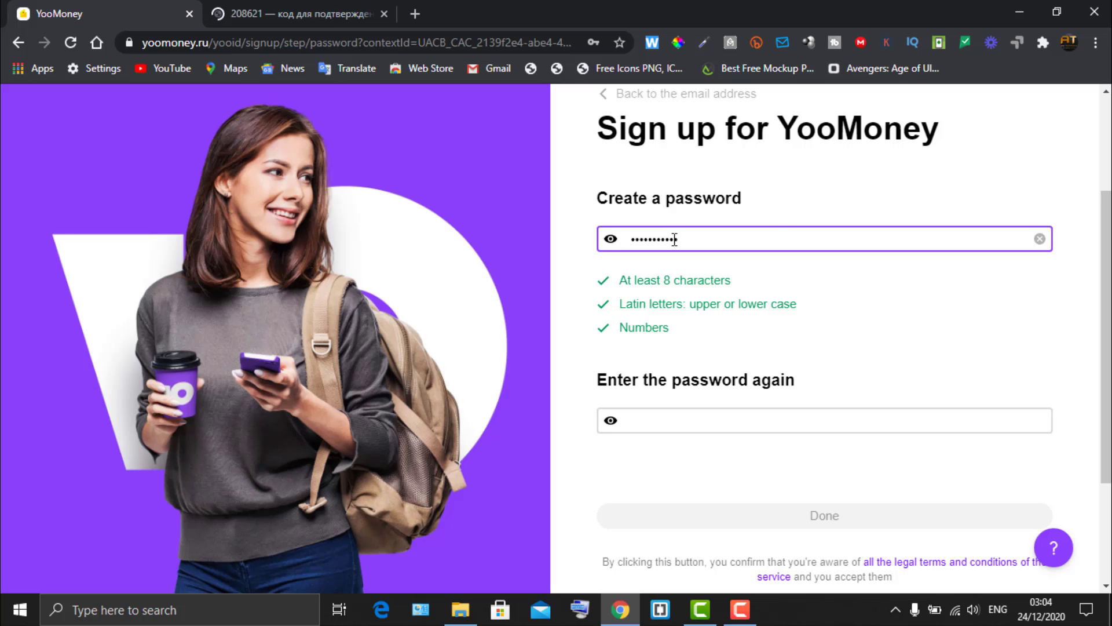
Enter a new password meeting all three requirements and retype it in the confirmation field until it matches
click(729, 424)
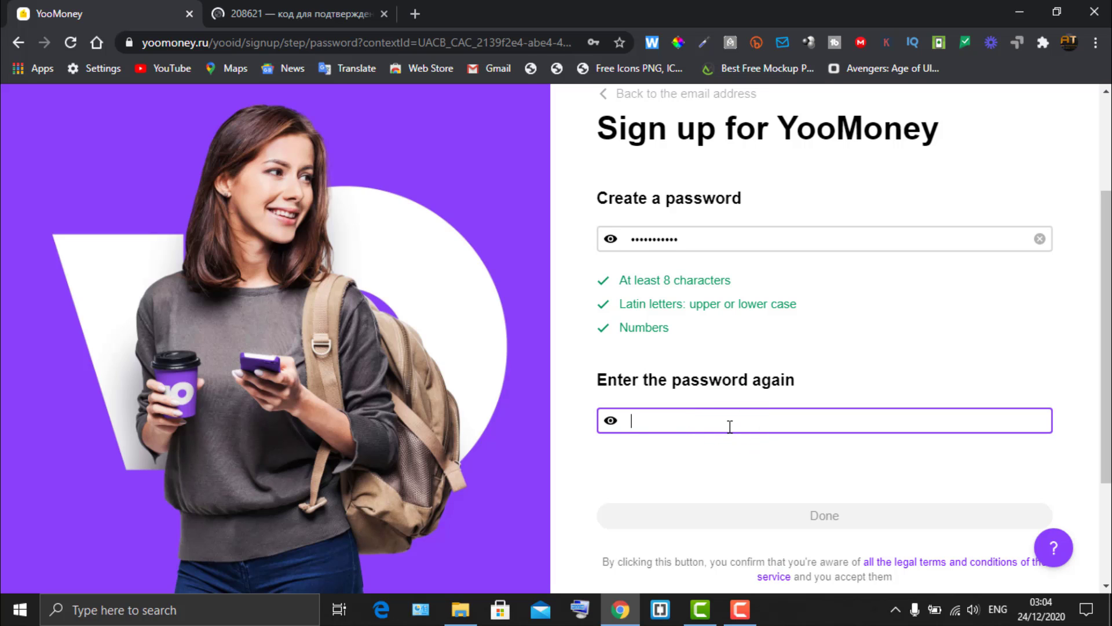
text(a)
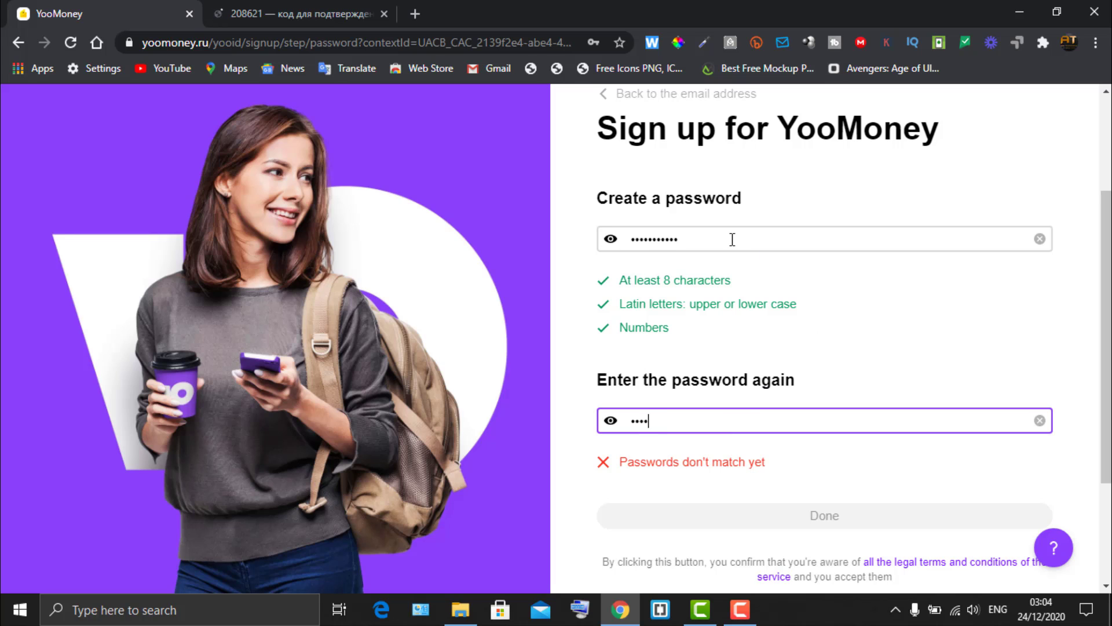
key(BackSpace)
key(BackSpace)
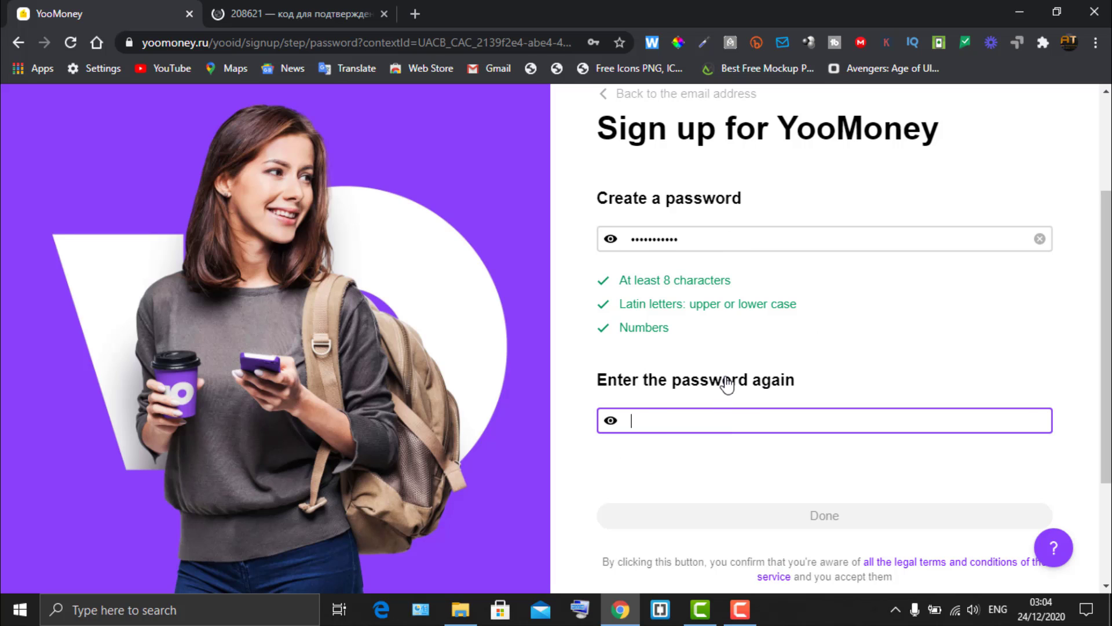
text(••)
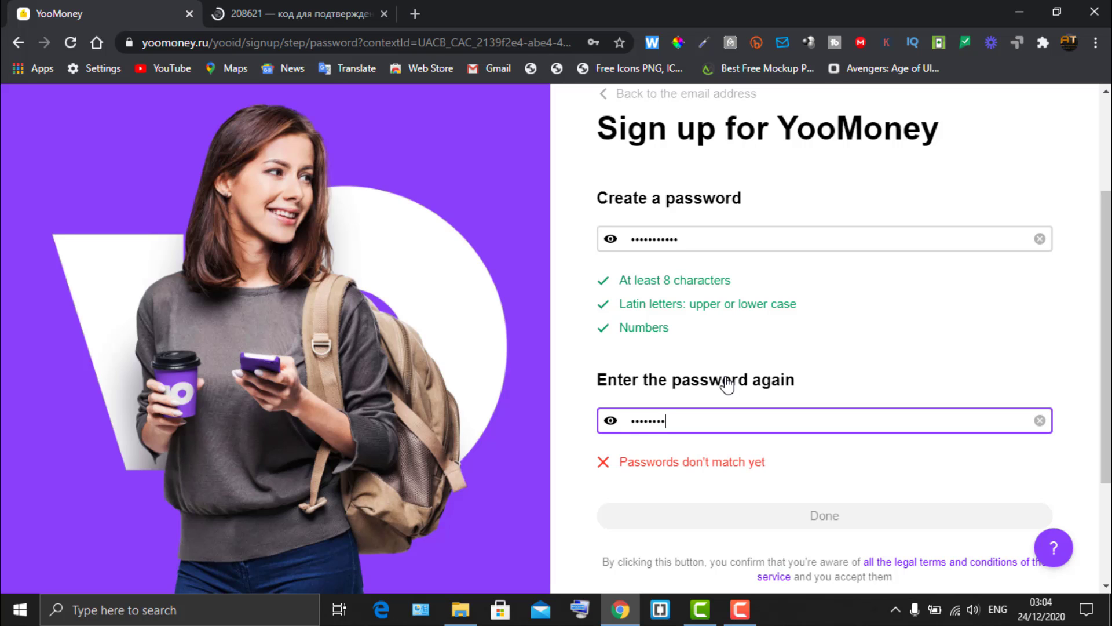
text(•••••••••)
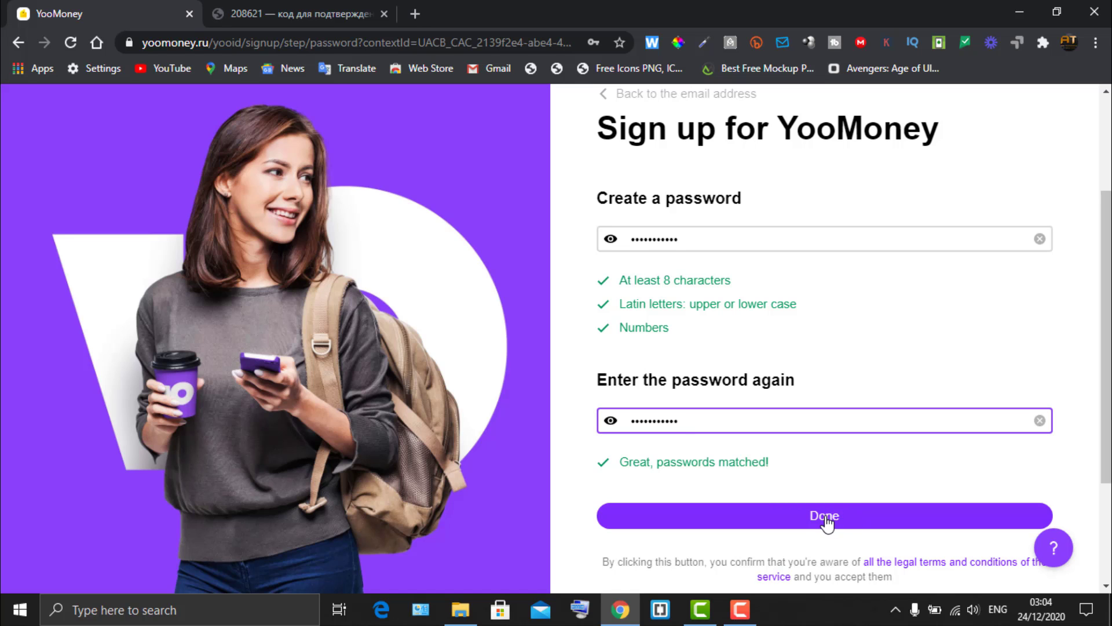
scroll(824, 521, up, 1)
scroll(824, 521, down, 1)
Finish signup with Done and save the new password in Chrome's Save password prompt
click(825, 519)
click(828, 521)
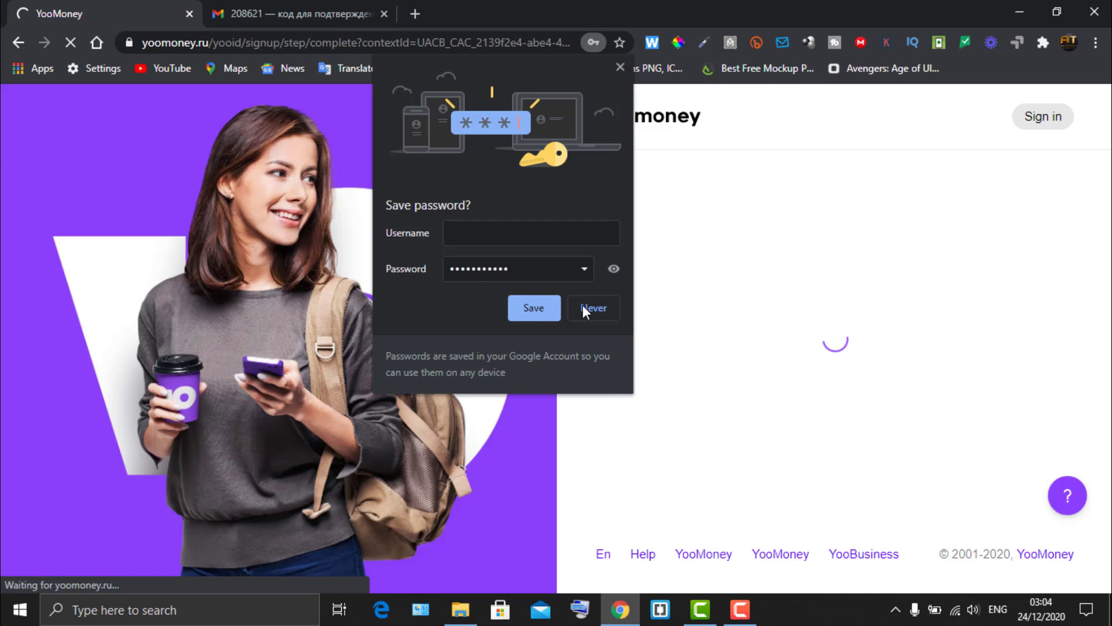
click(544, 311)
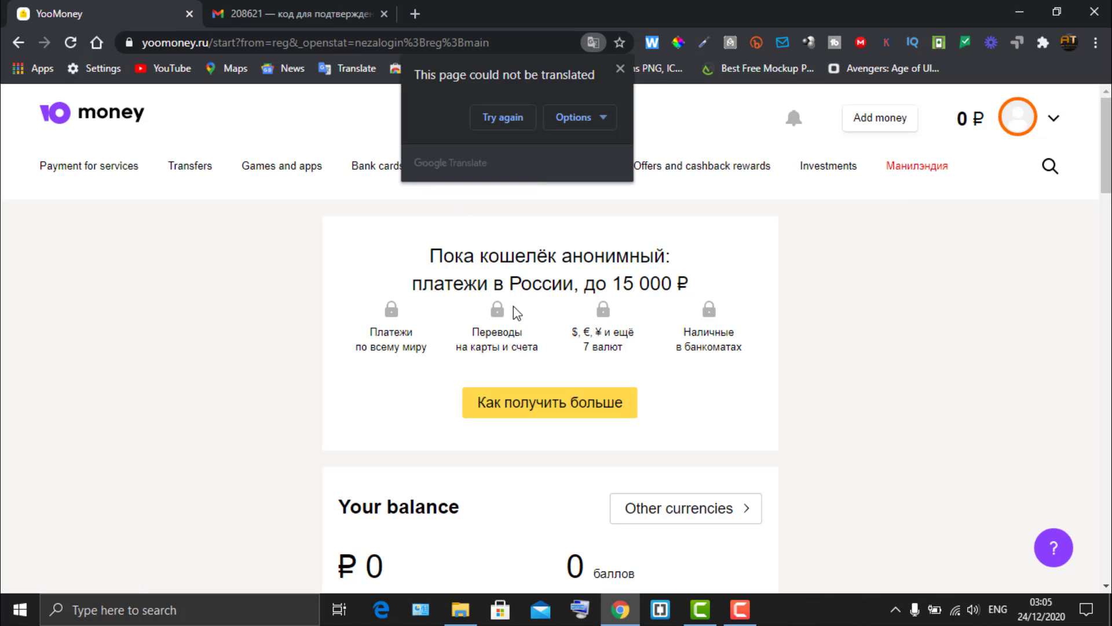
Retry translating the wallet page into English, keep Always translate Russian on, and close the popup
scroll(517, 311, down, 7)
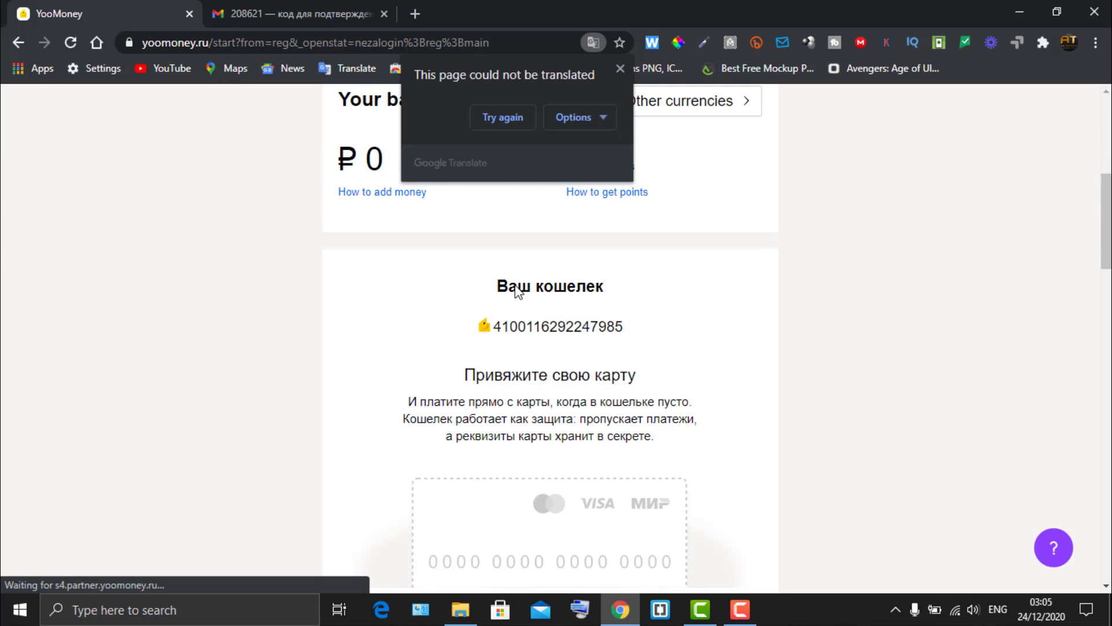
scroll(509, 338, up, 8)
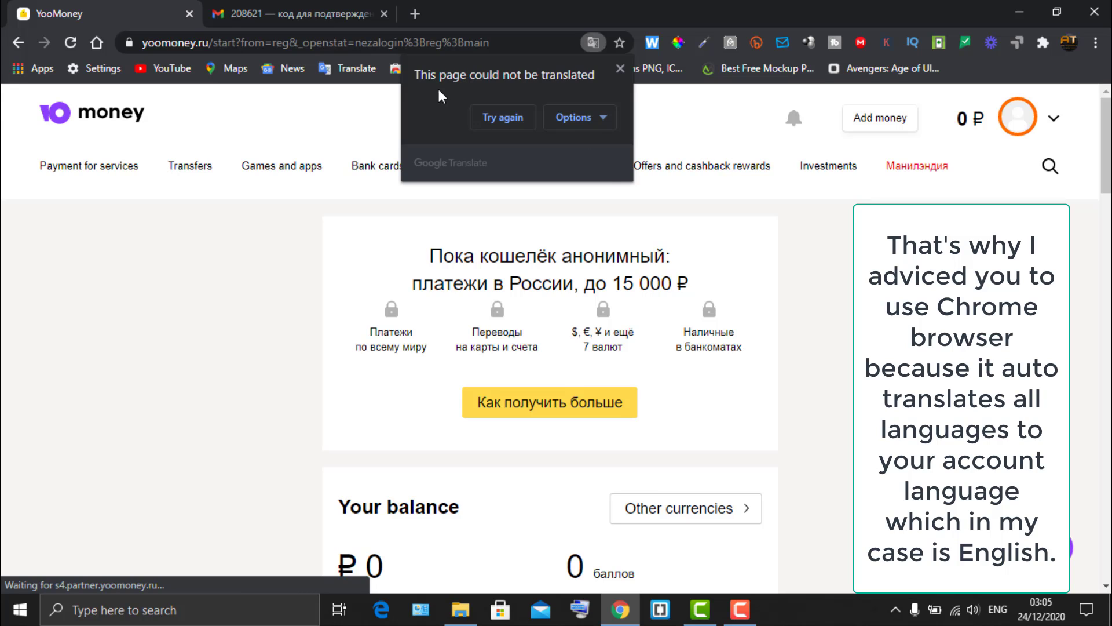
click(497, 114)
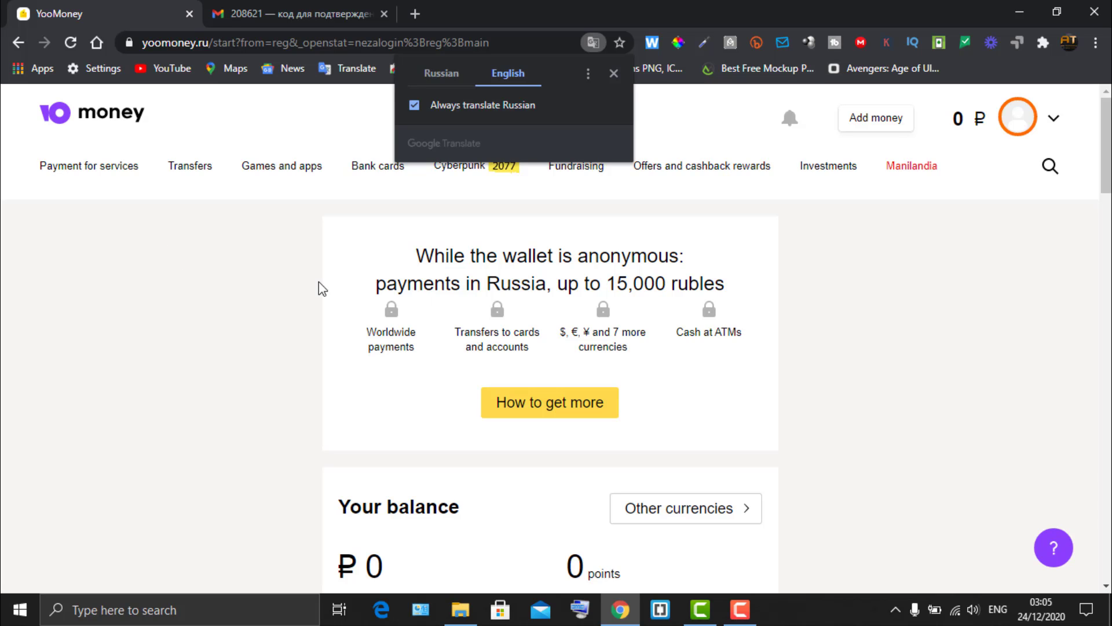
scroll(451, 332, down, 4)
scroll(471, 341, up, 4)
scroll(476, 304, down, 7)
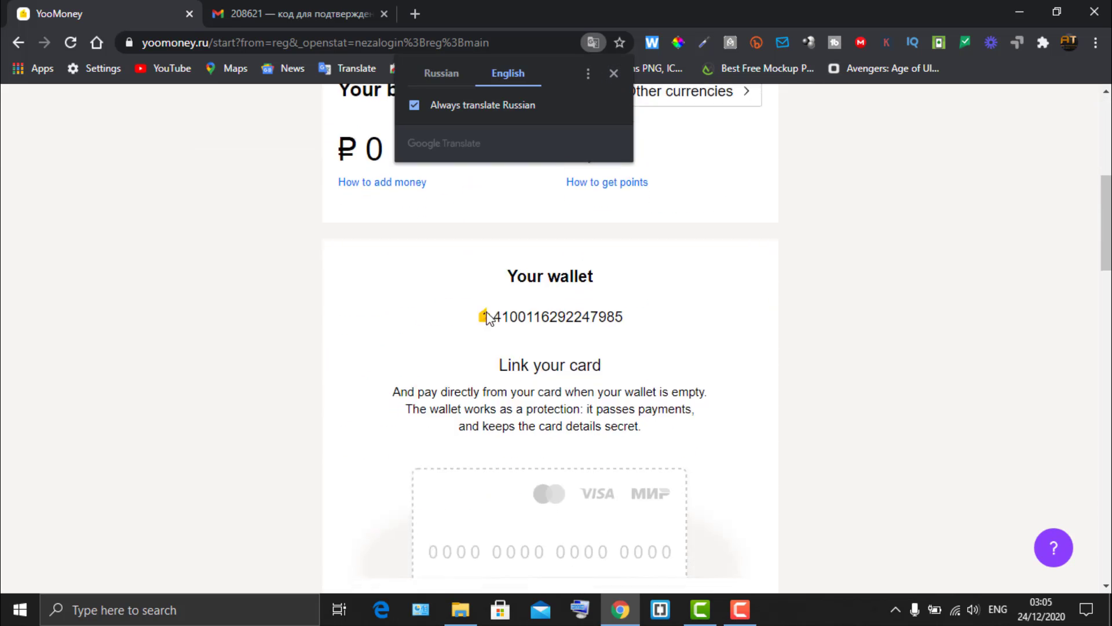
scroll(486, 319, down, 11)
scroll(487, 319, down, 4)
scroll(488, 319, up, 15)
scroll(487, 319, up, 5)
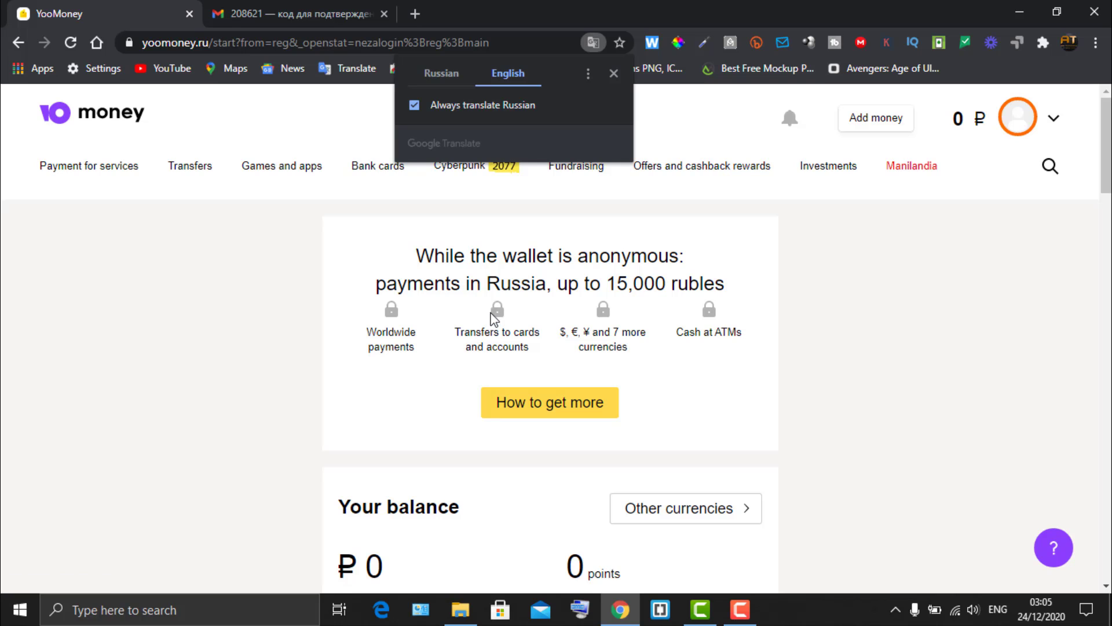
click(615, 72)
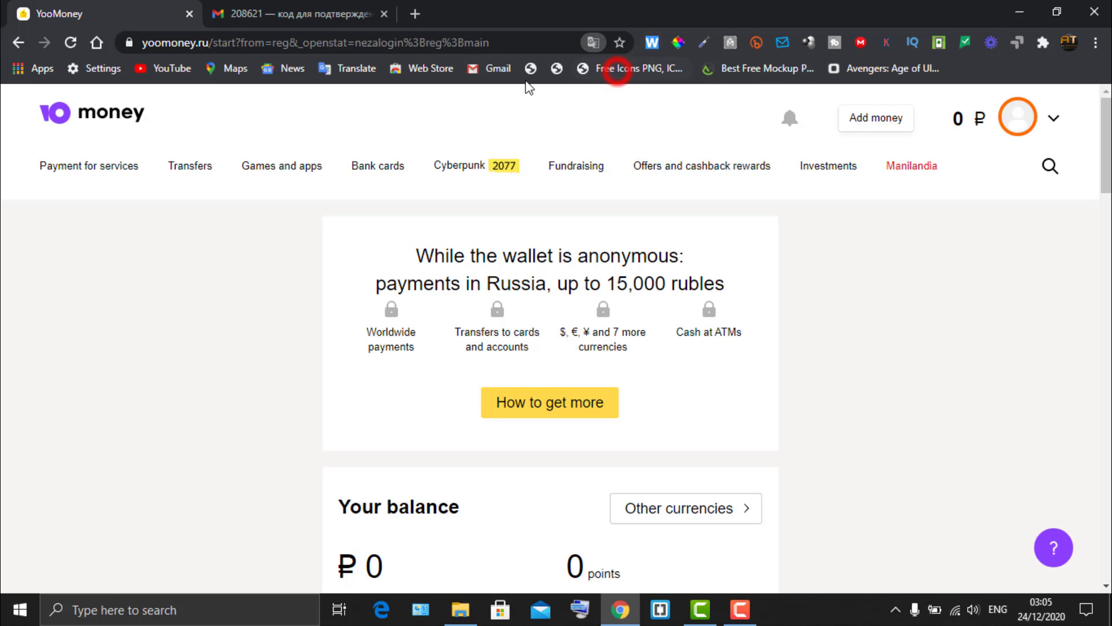
Go to Bank cards and scroll down to the free Virtual card YuMoney offer
mouse_move(379, 171)
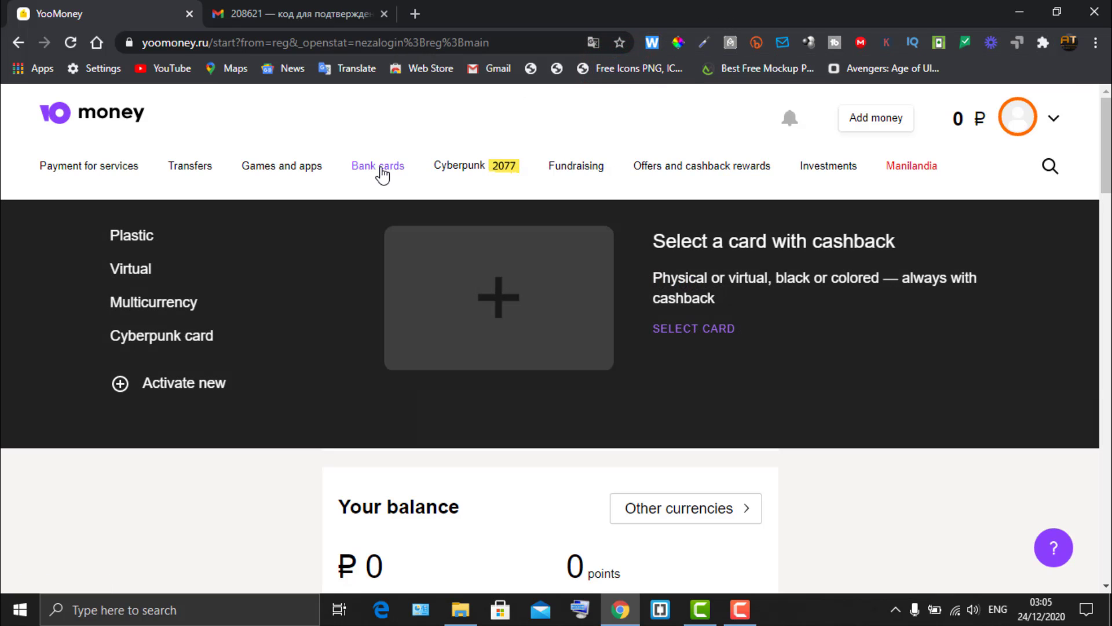
click(380, 169)
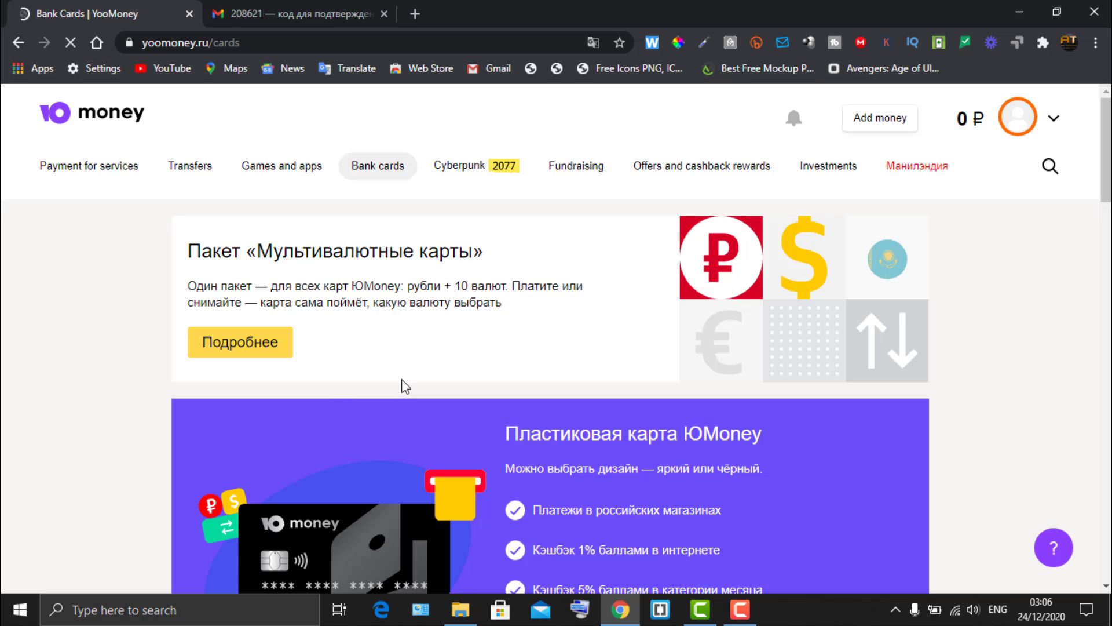
scroll(402, 384, down, 3)
scroll(402, 387, up, 3)
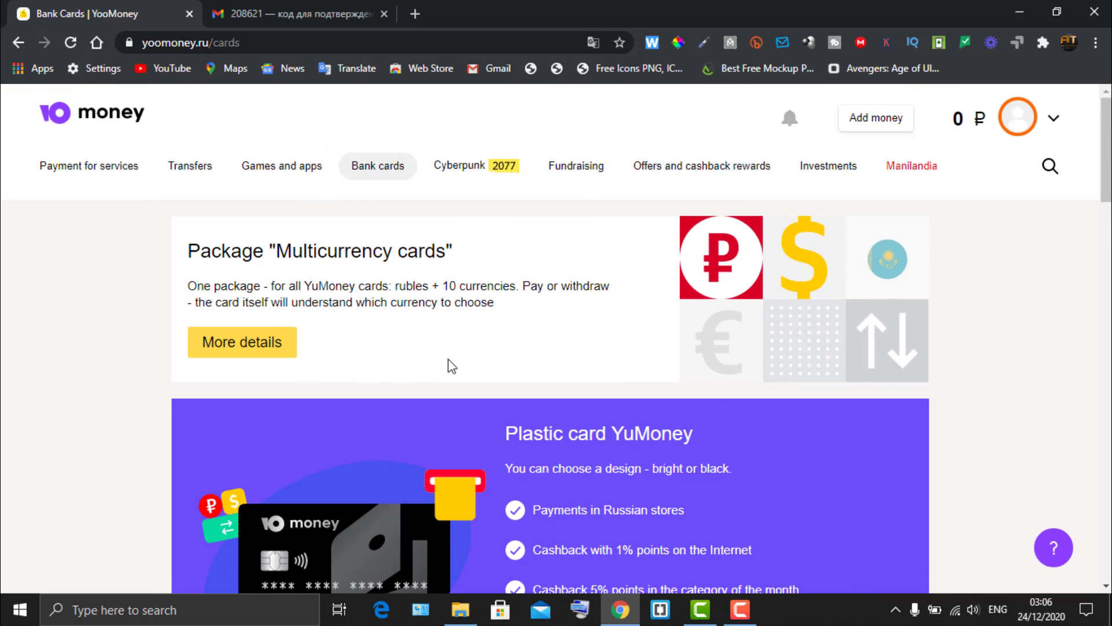
scroll(449, 365, down, 3)
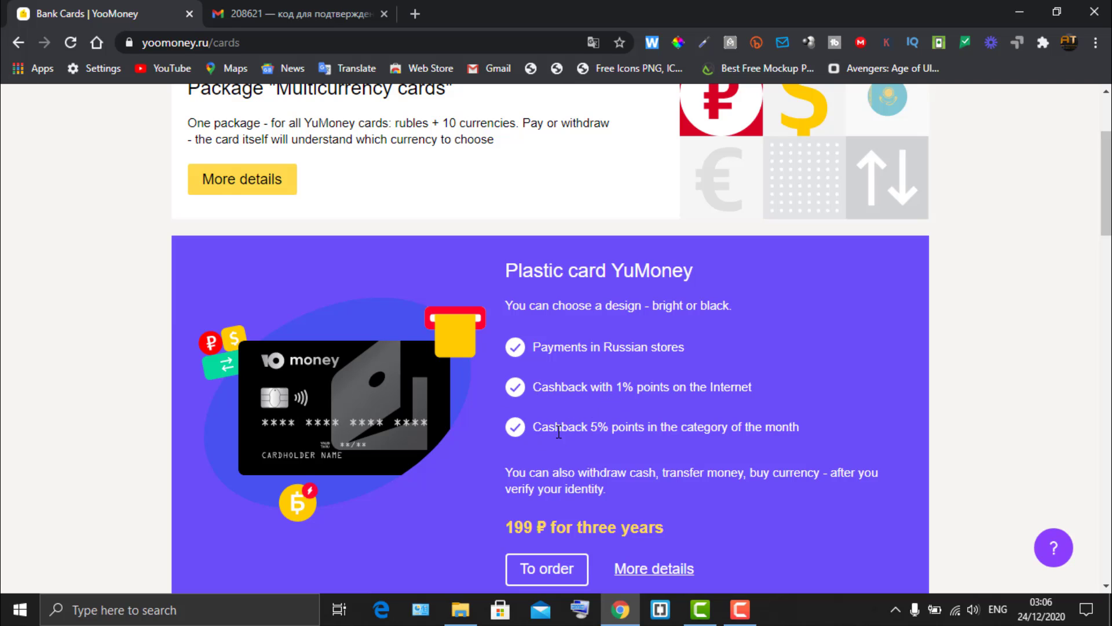
scroll(585, 451, down, 3)
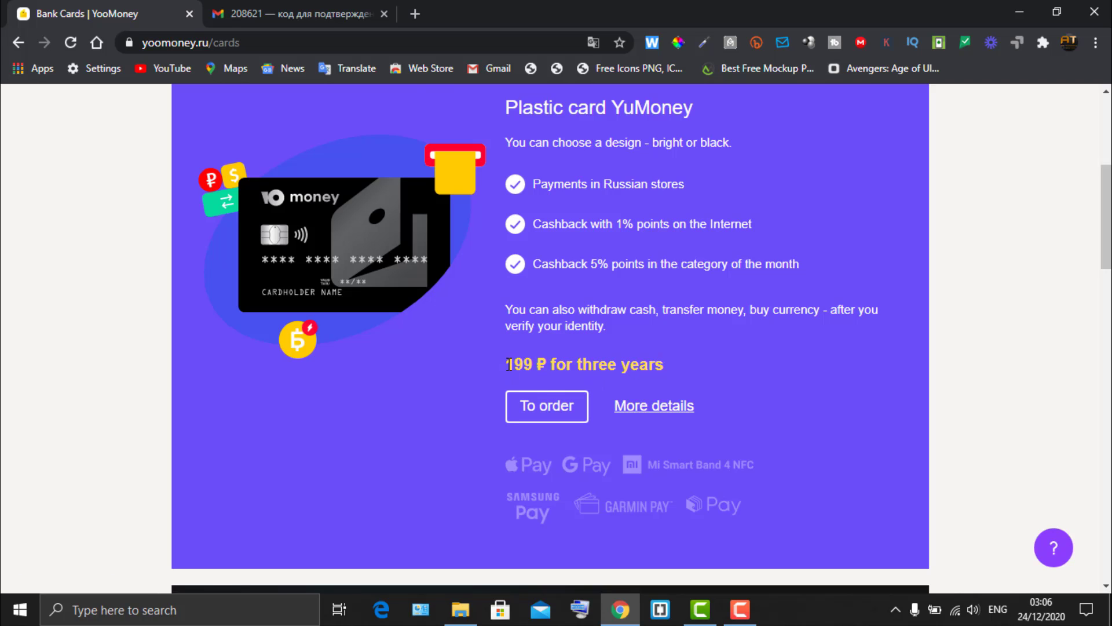
scroll(509, 365, down, 5)
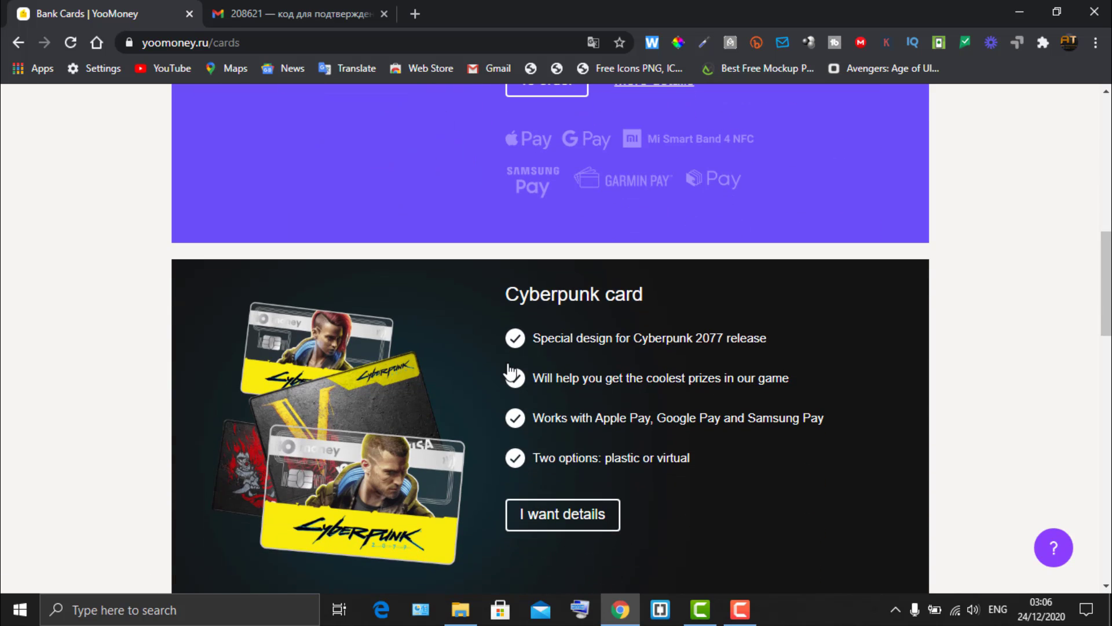
scroll(492, 369, down, 1)
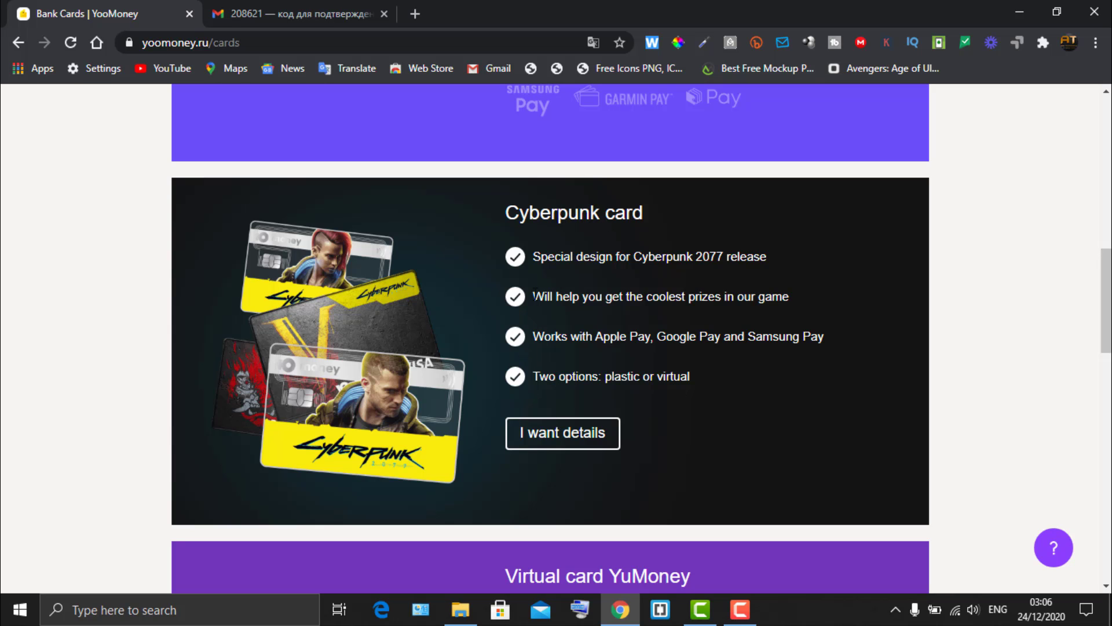
scroll(547, 262, down, 5)
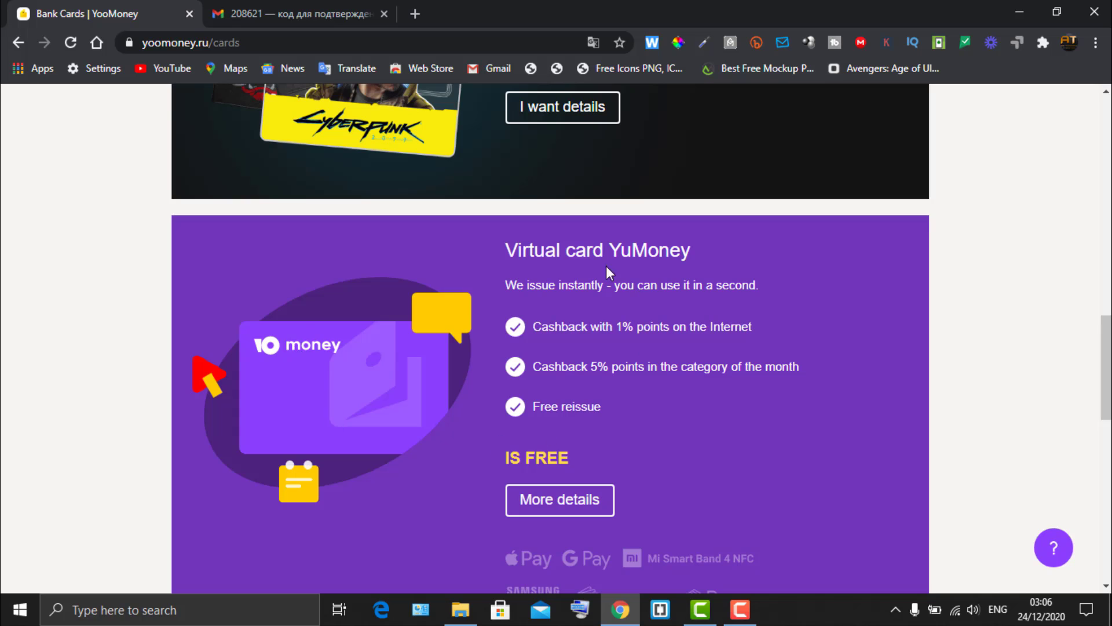
click(502, 250)
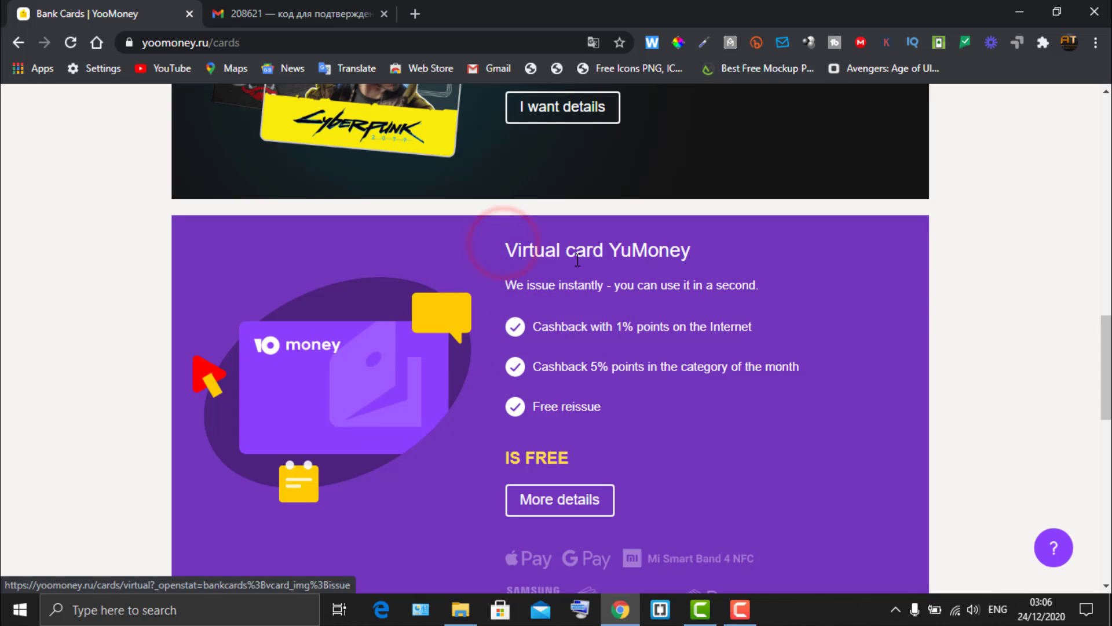
drag(511, 243, 693, 251)
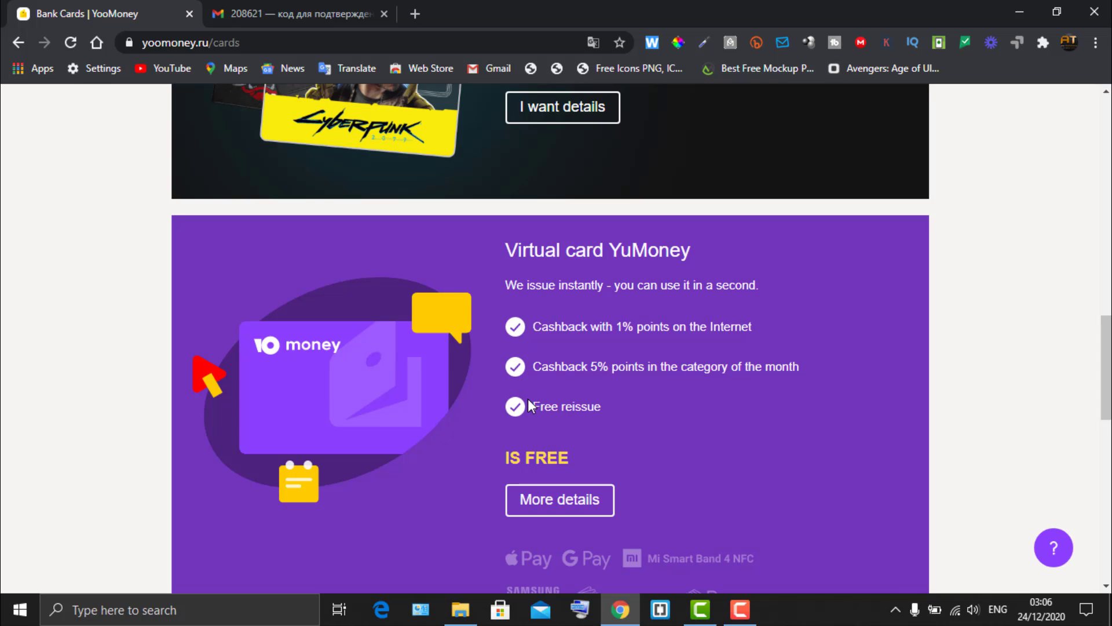
scroll(527, 402, down, 1)
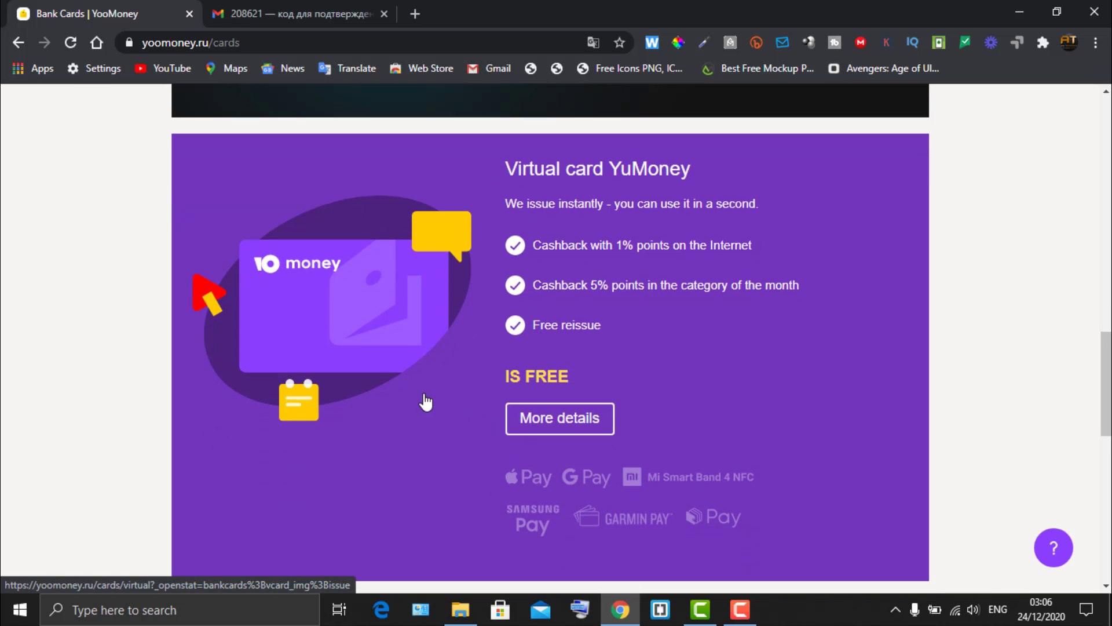
Open More details on the Virtual card YuMoney promo and choose Get a virtual card
click(568, 423)
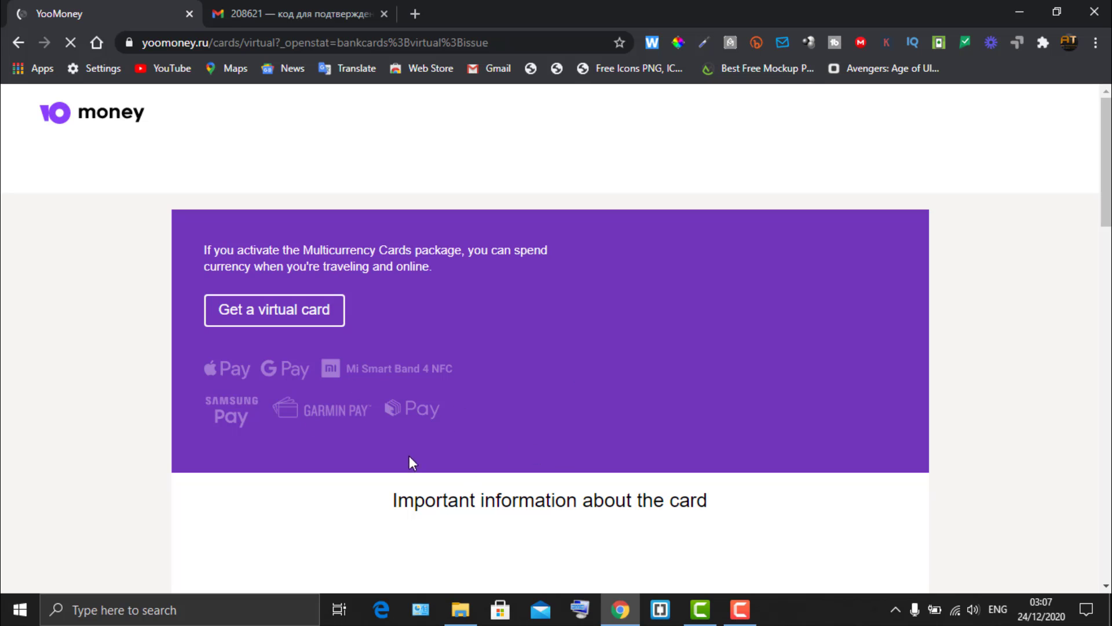
scroll(515, 392, down, 1)
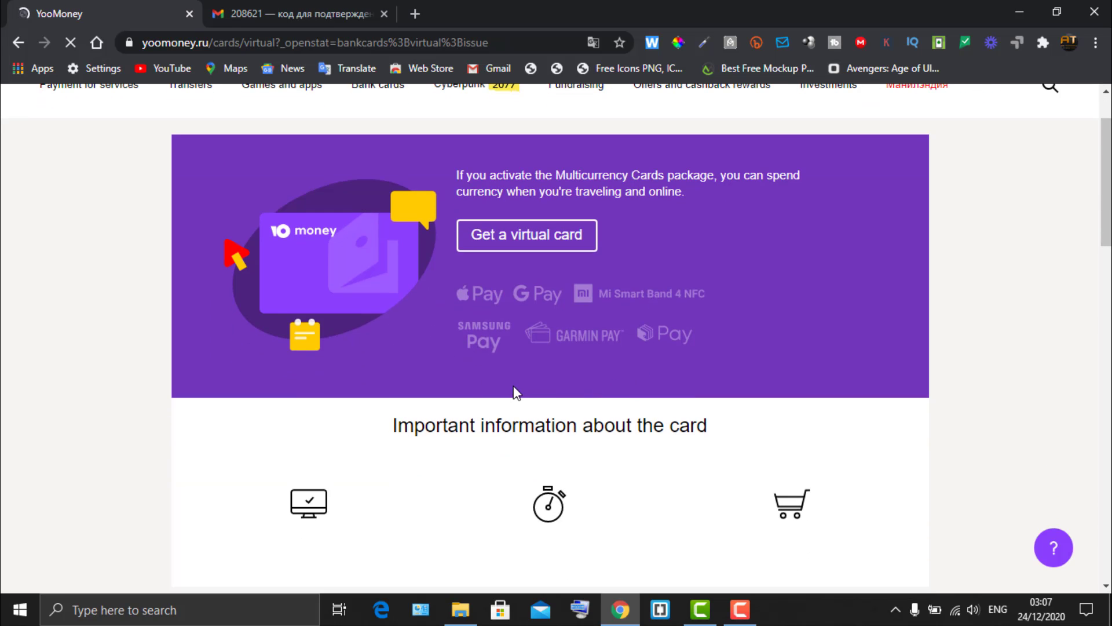
scroll(515, 393, up, 1)
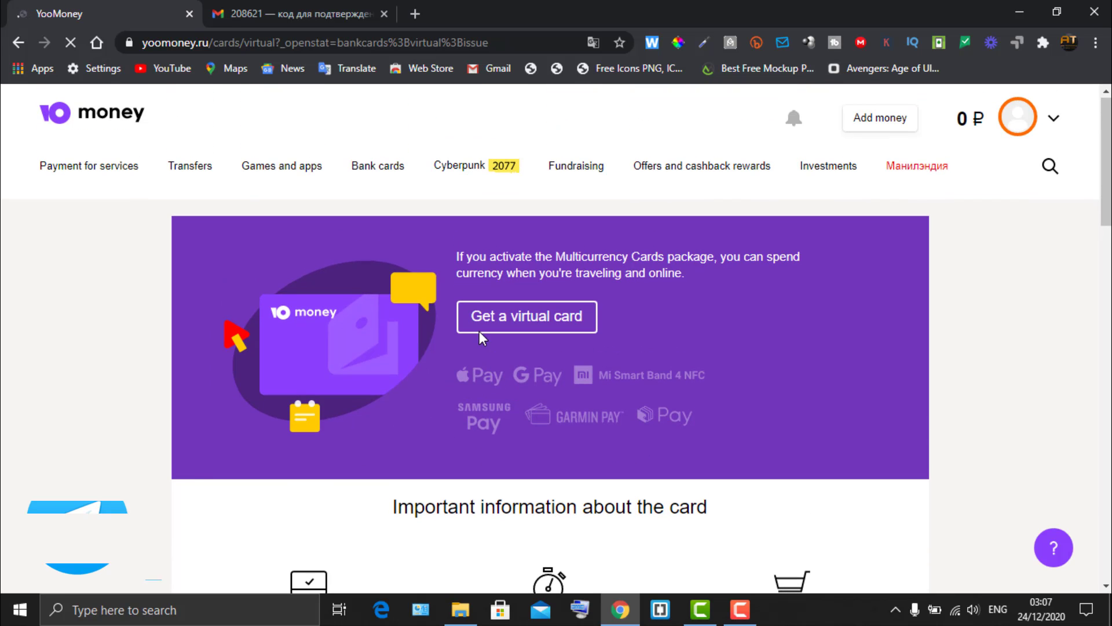
click(538, 322)
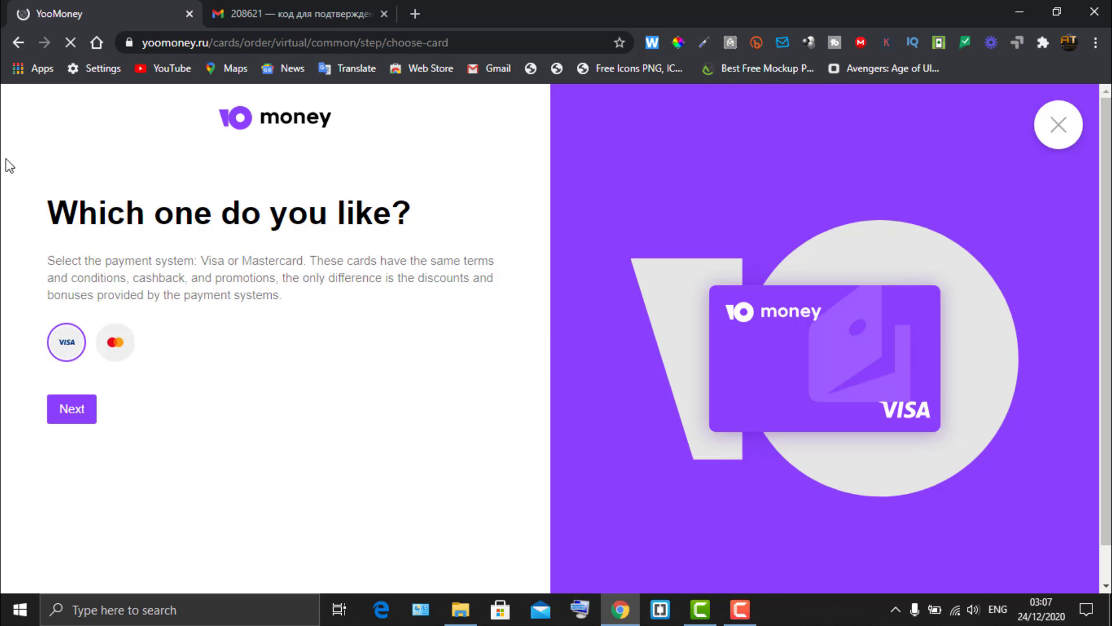
Settle on VISA instead of Mastercard as the card's payment system and continue with Next
drag(52, 213, 408, 220)
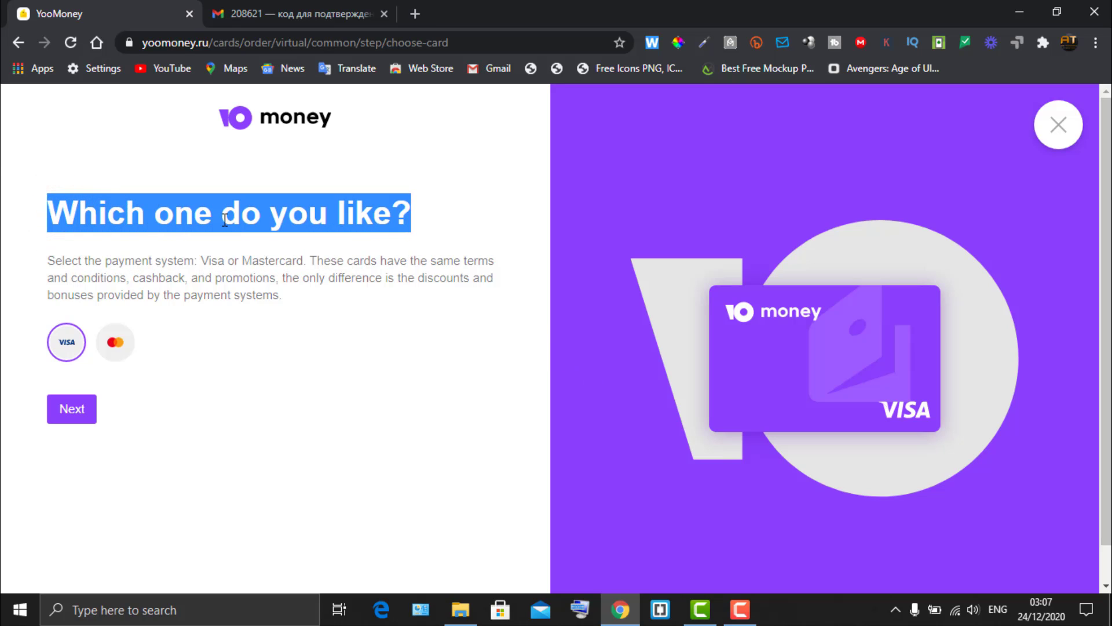
click(67, 350)
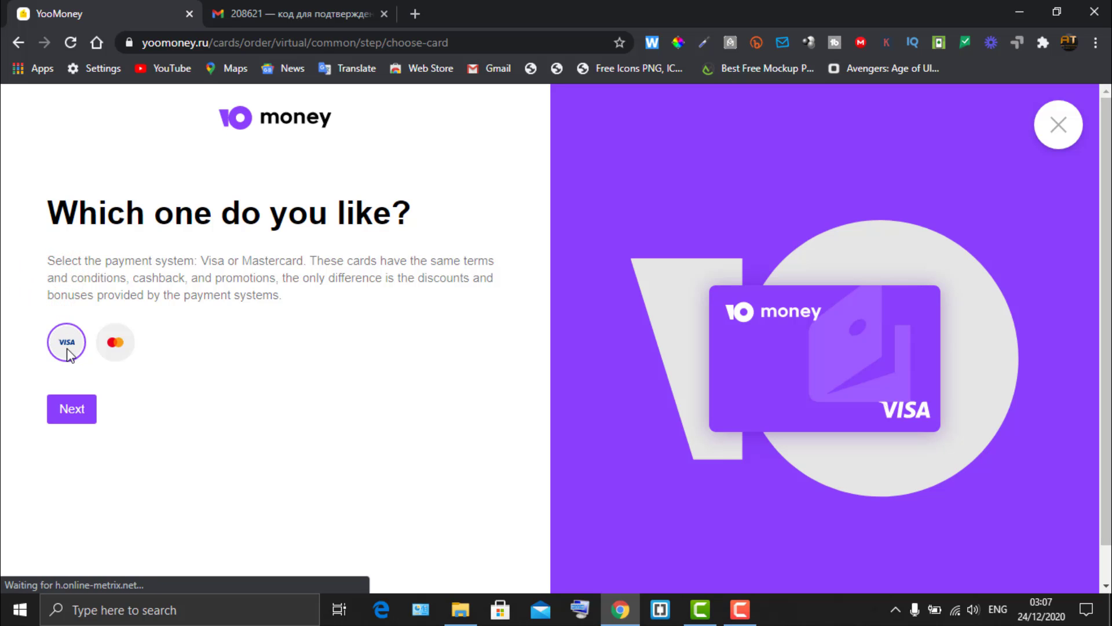
click(113, 346)
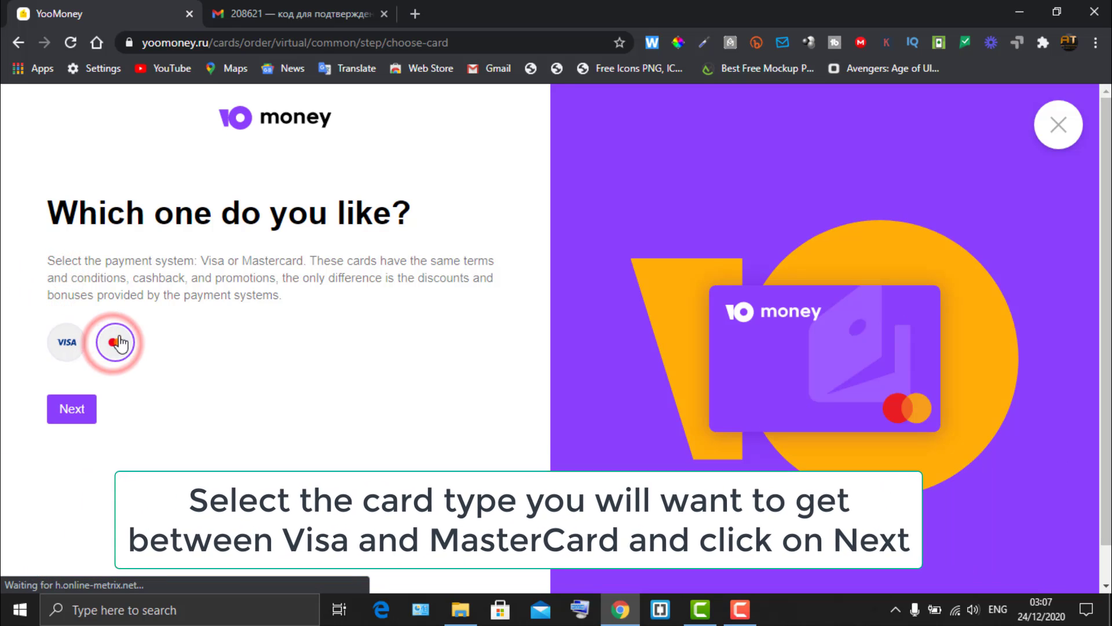
click(71, 345)
click(110, 348)
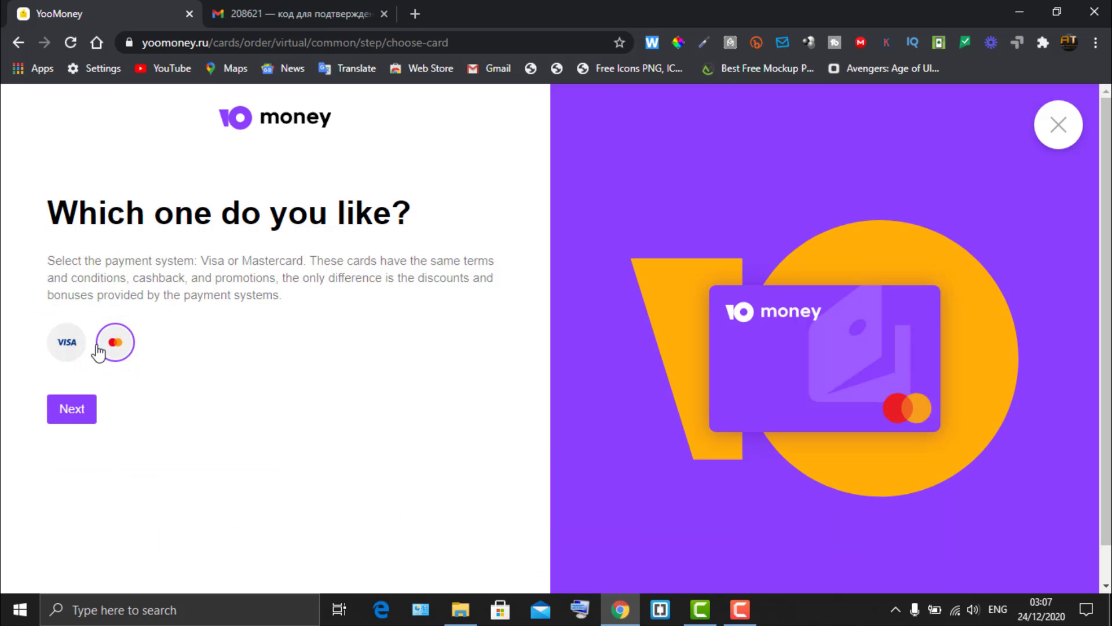
click(67, 348)
click(65, 354)
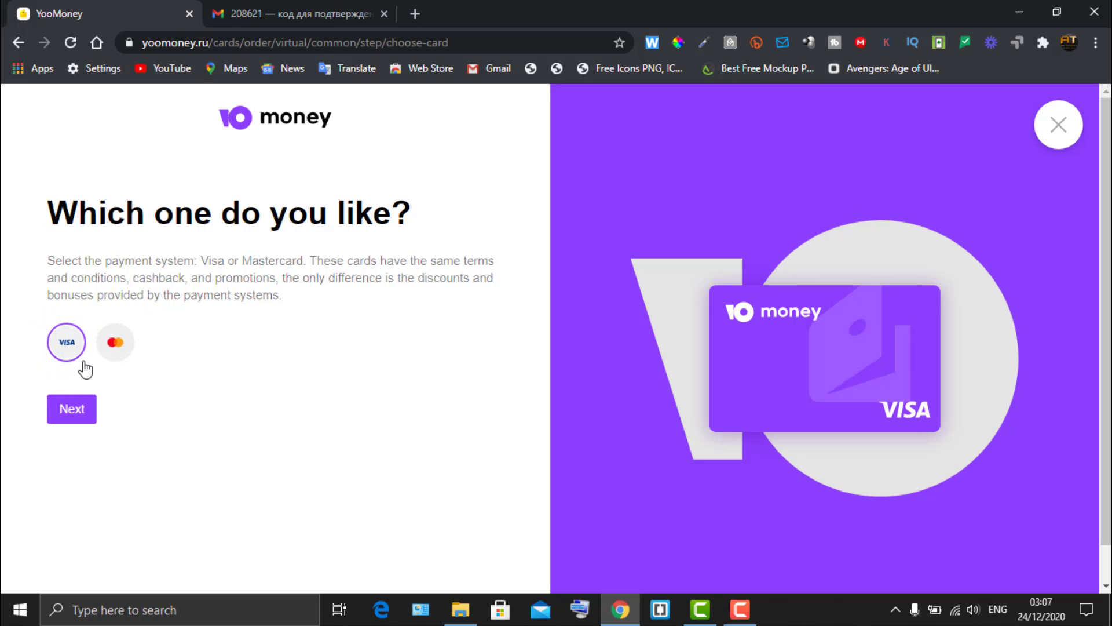
click(73, 415)
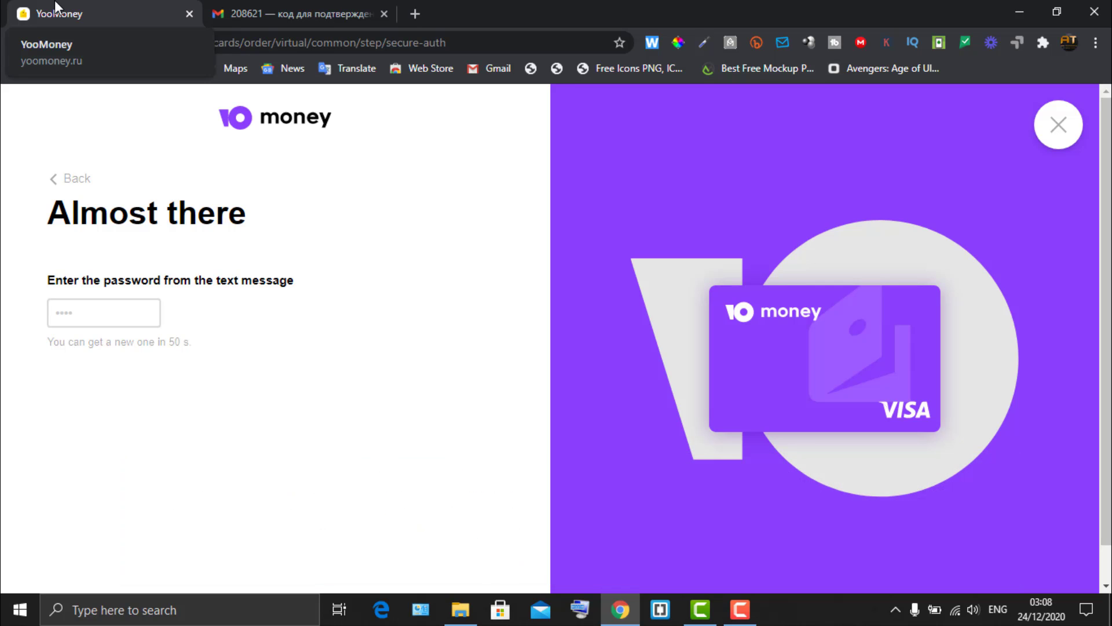
Enter the verification code from the text message to issue the virtual card
click(104, 314)
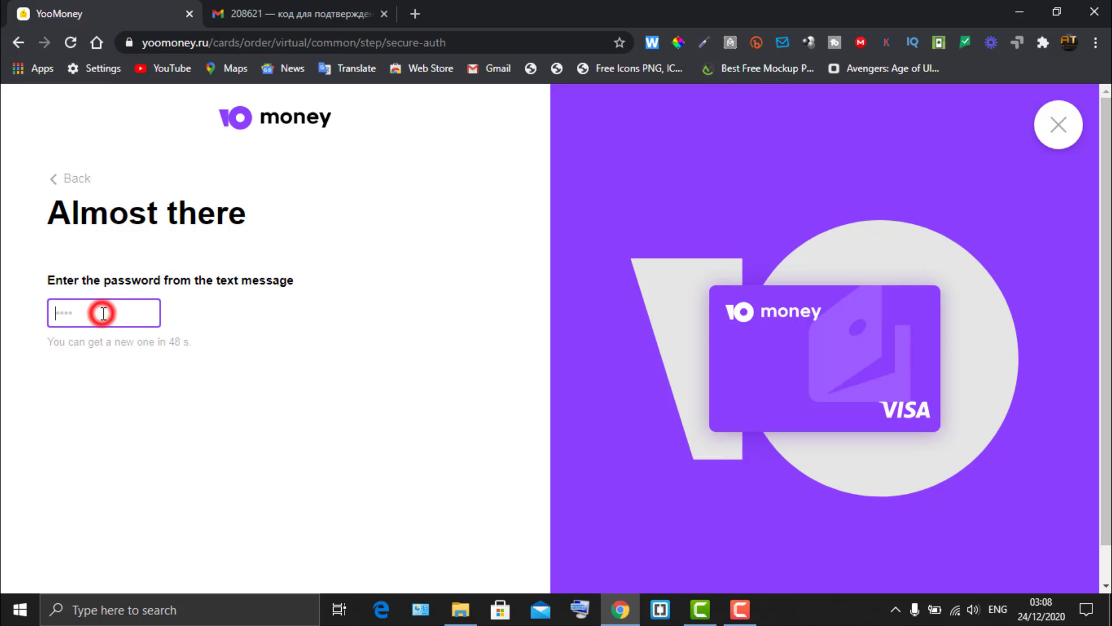
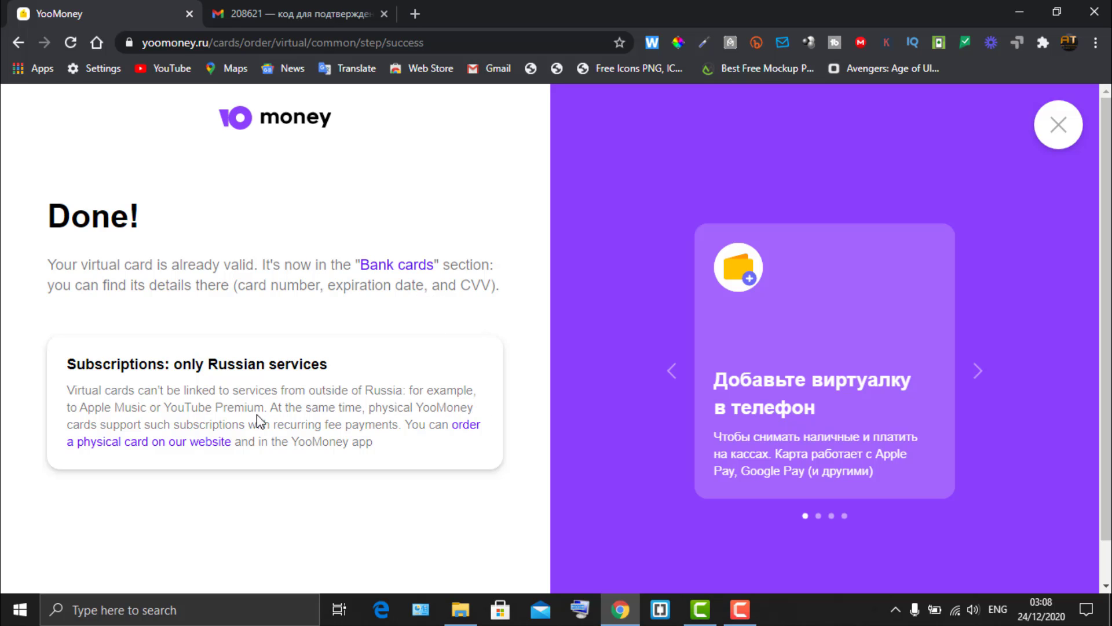
scroll(260, 415, down, 1)
Close the Done! panel to return to Bank cards, where the new Virtual Visa card is listed
scroll(179, 448, up, 1)
click(1058, 133)
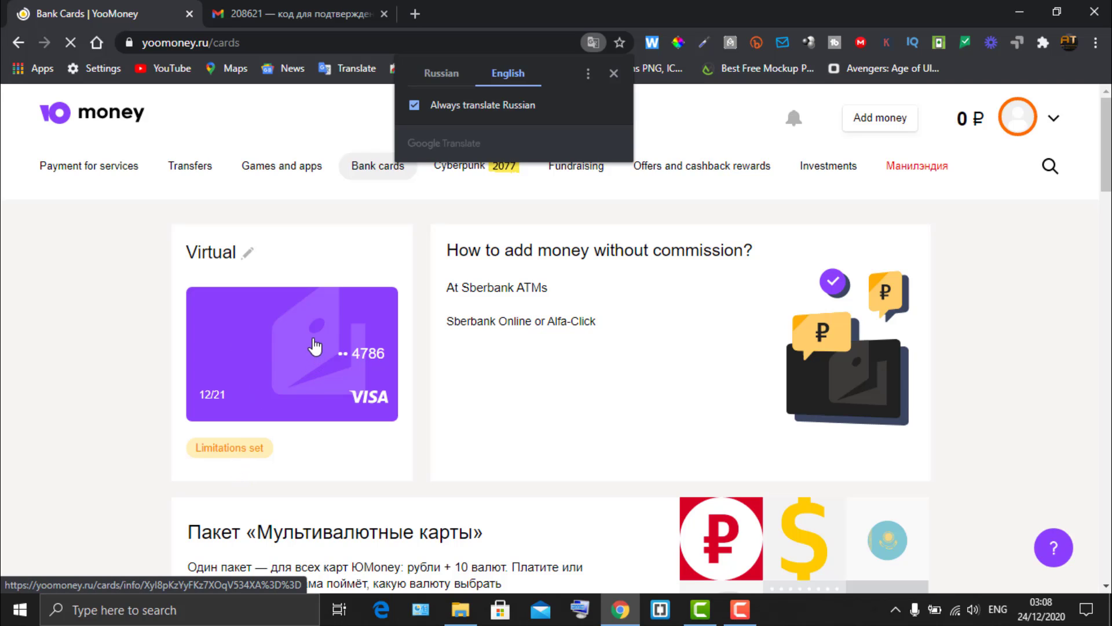
Open the Virtual card tile and scroll down to its allowed and forbidden payment settings
click(298, 364)
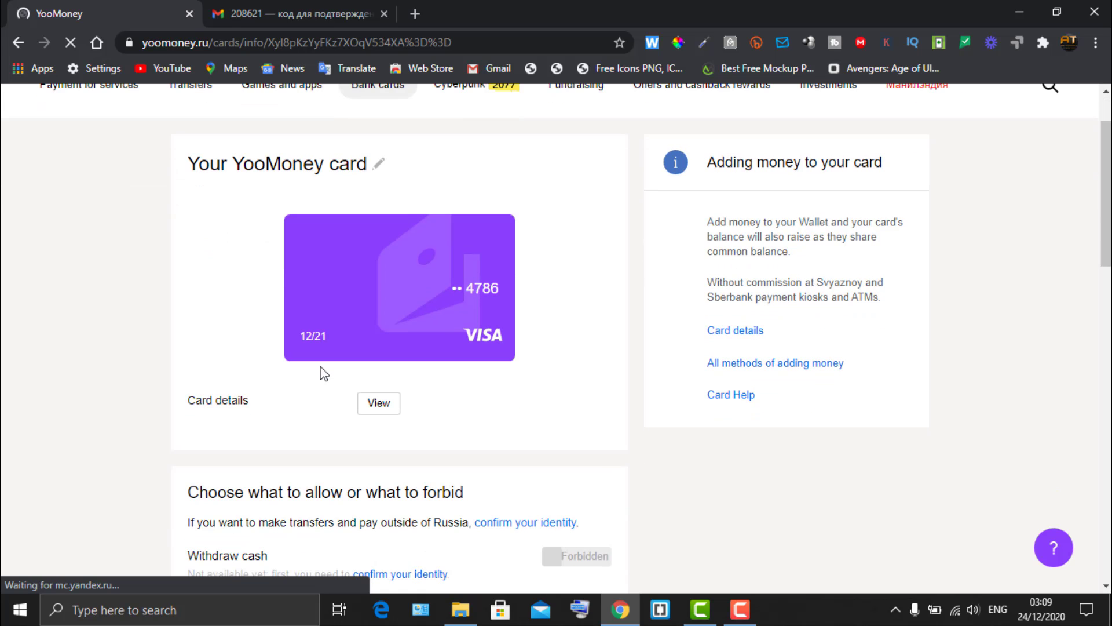
scroll(321, 366, down, 2)
scroll(323, 376, down, 4)
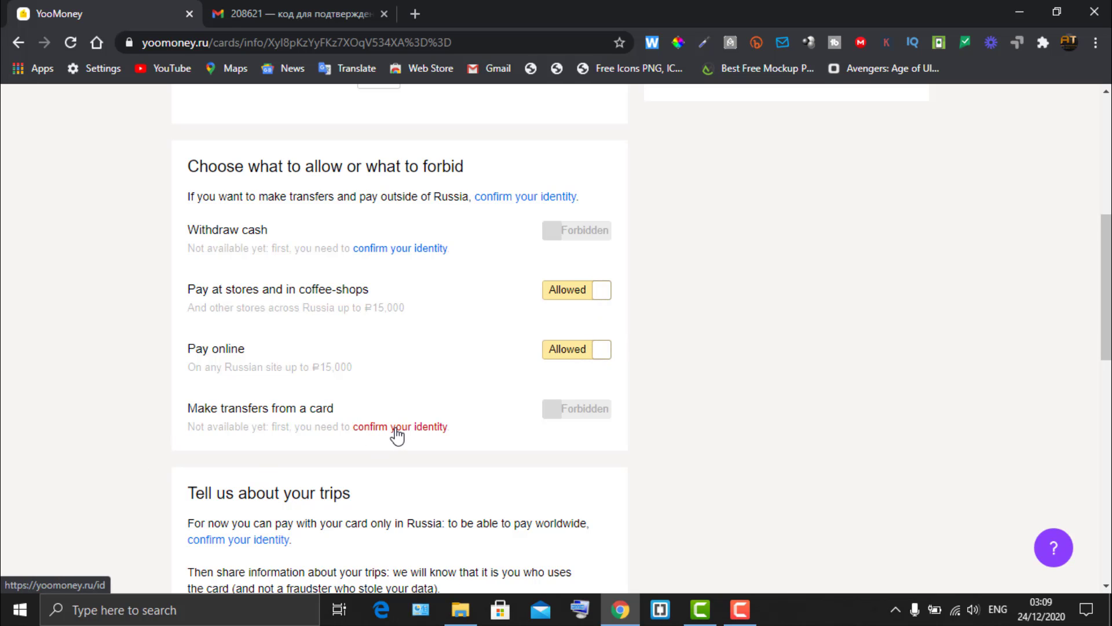
scroll(403, 433, down, 3)
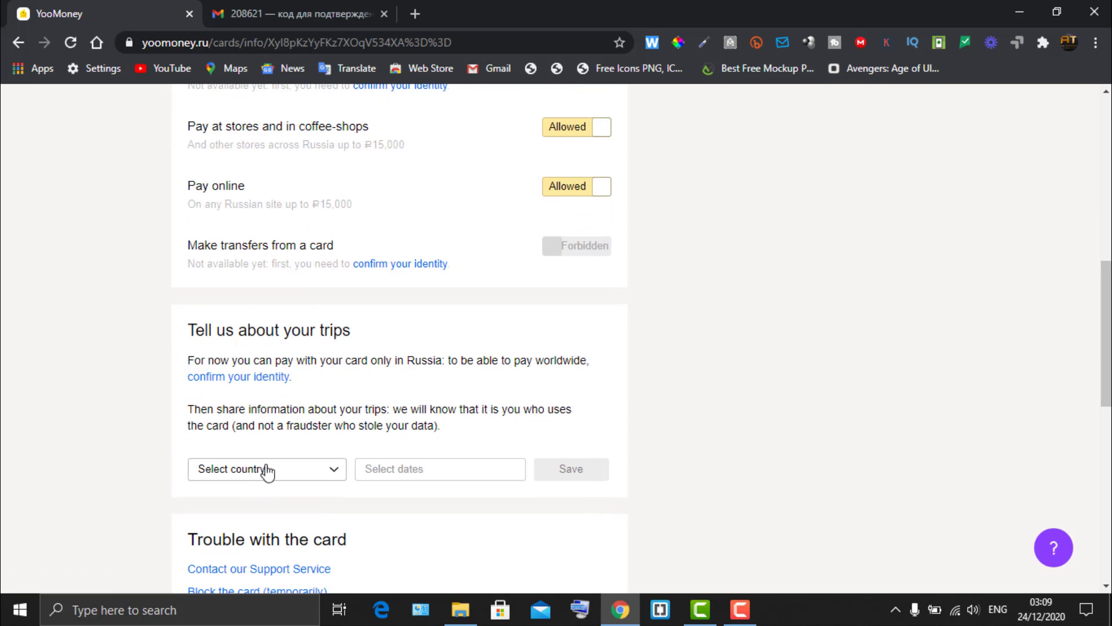
Choose Ирландия from the Select country list in the trips section
click(323, 468)
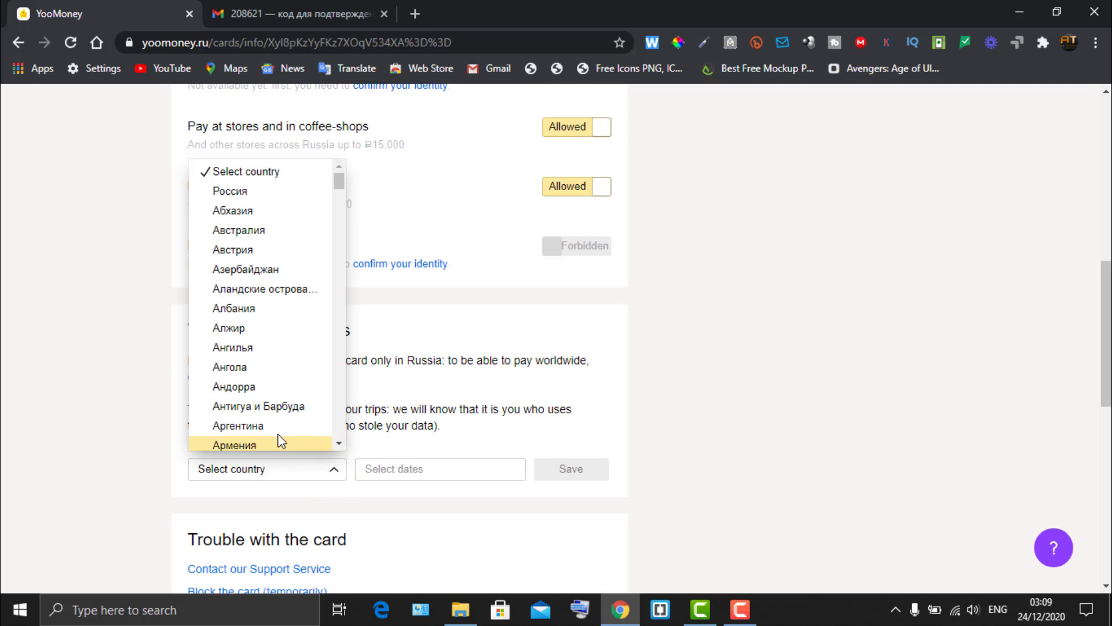
scroll(288, 340, down, 15)
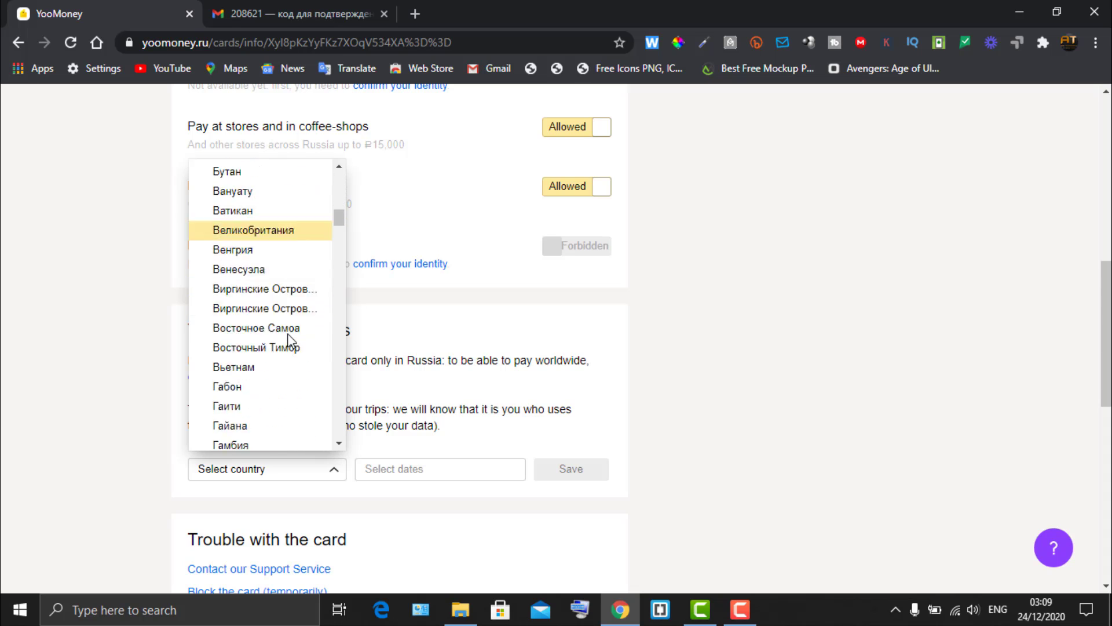
scroll(292, 341, down, 12)
scroll(292, 341, up, 6)
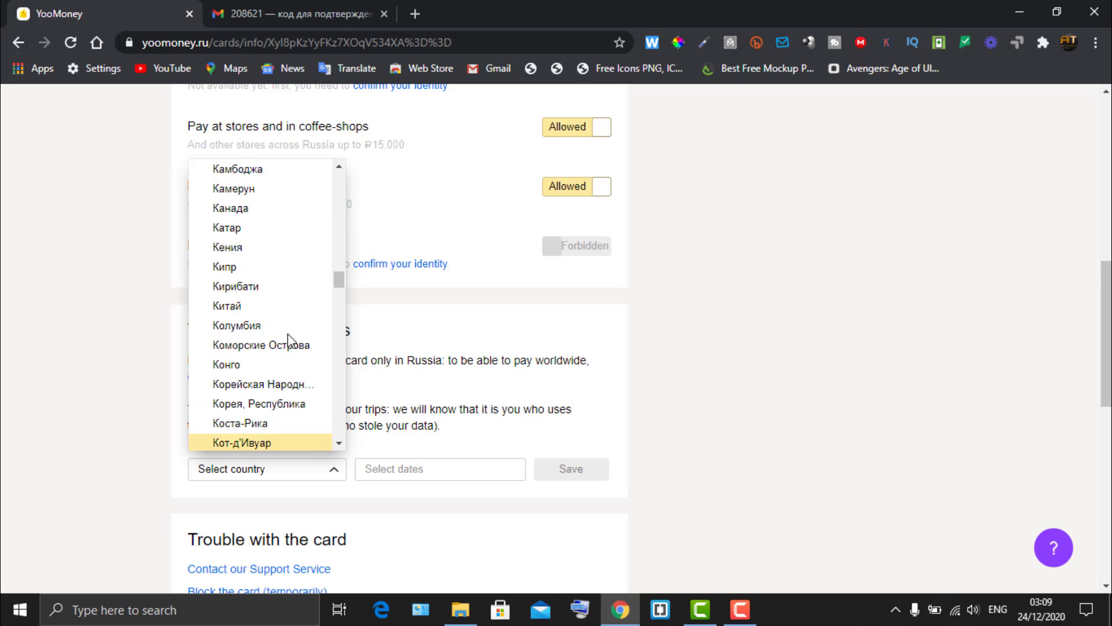
scroll(291, 340, up, 2)
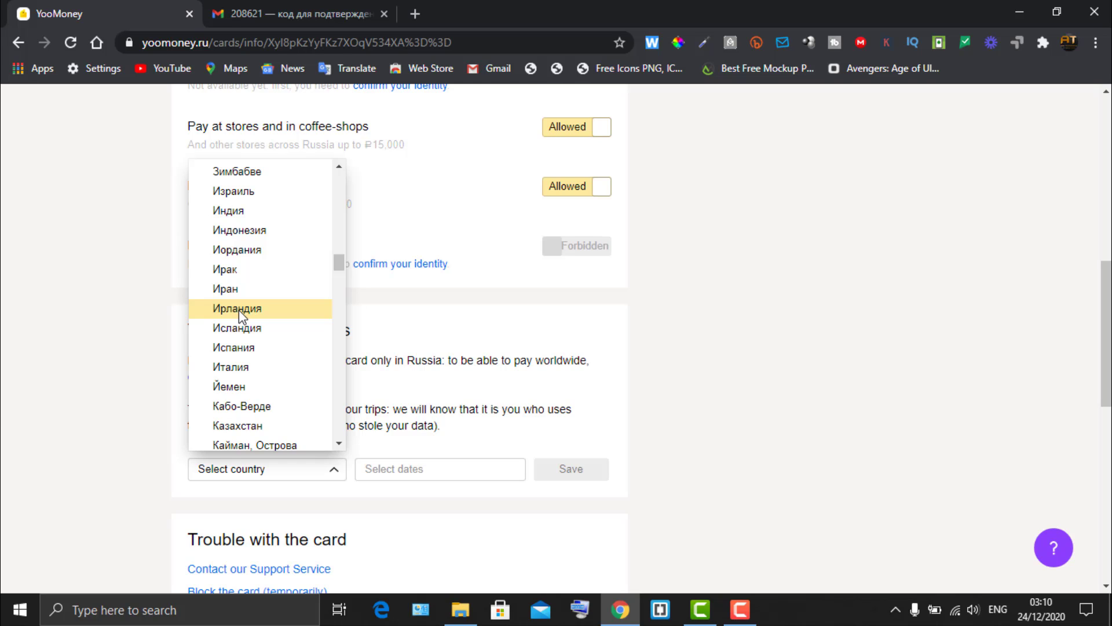
right_click(239, 310)
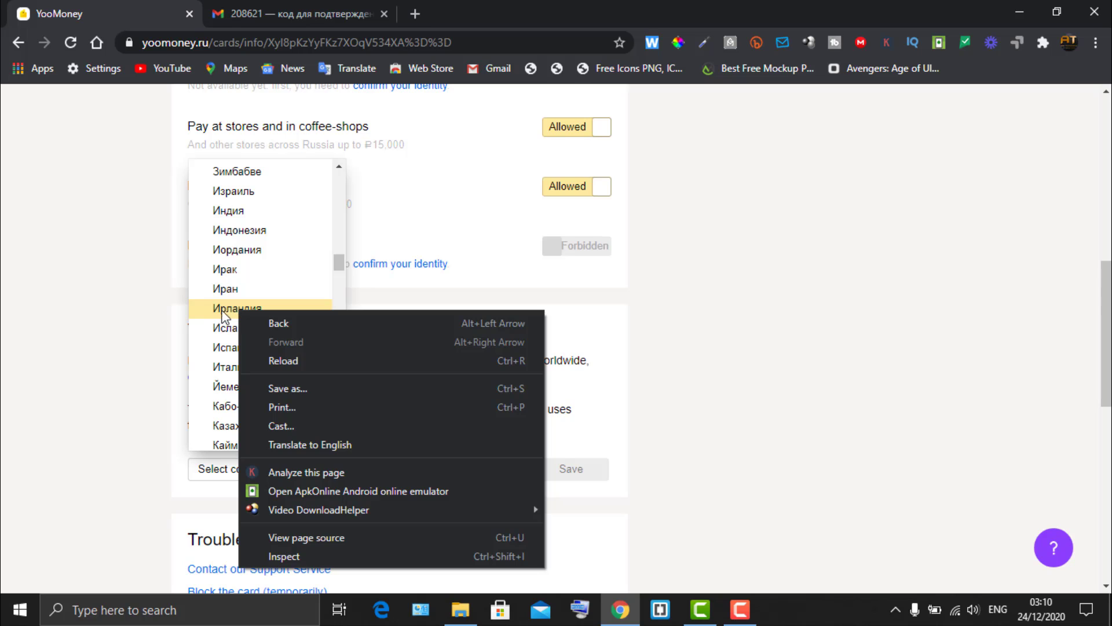
click(217, 309)
click(217, 309)
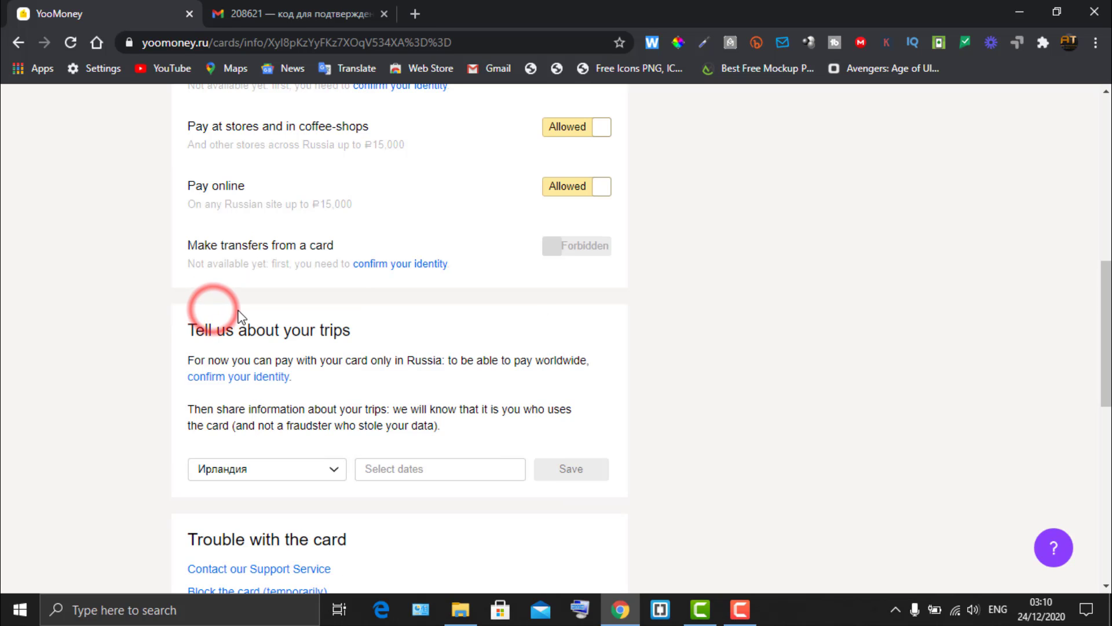
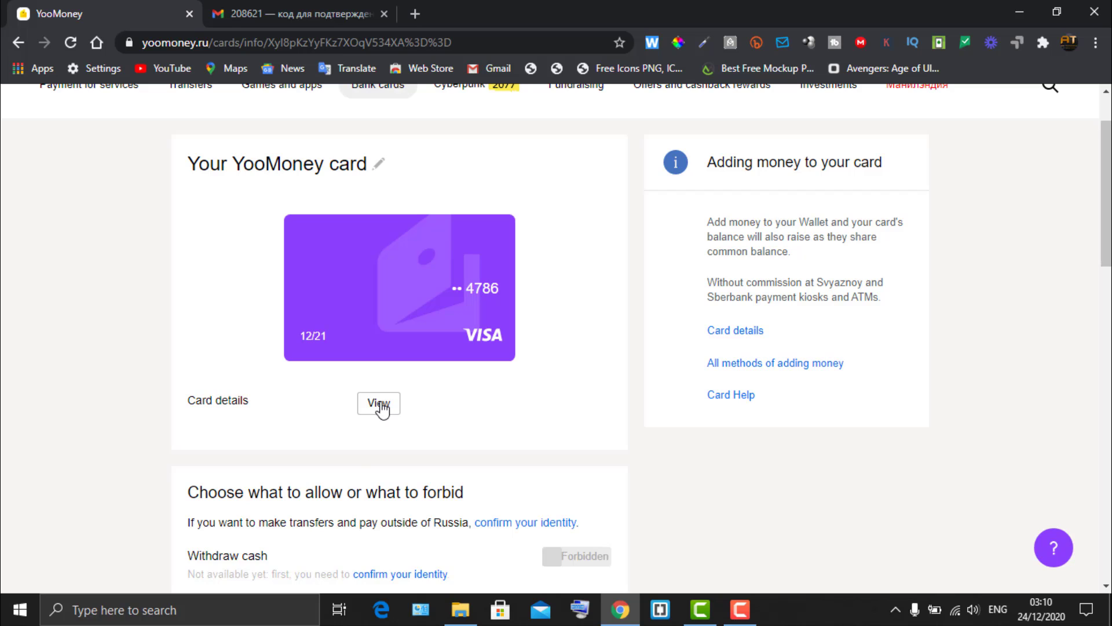
Request to view the card details and enter the SMS verification code
click(381, 405)
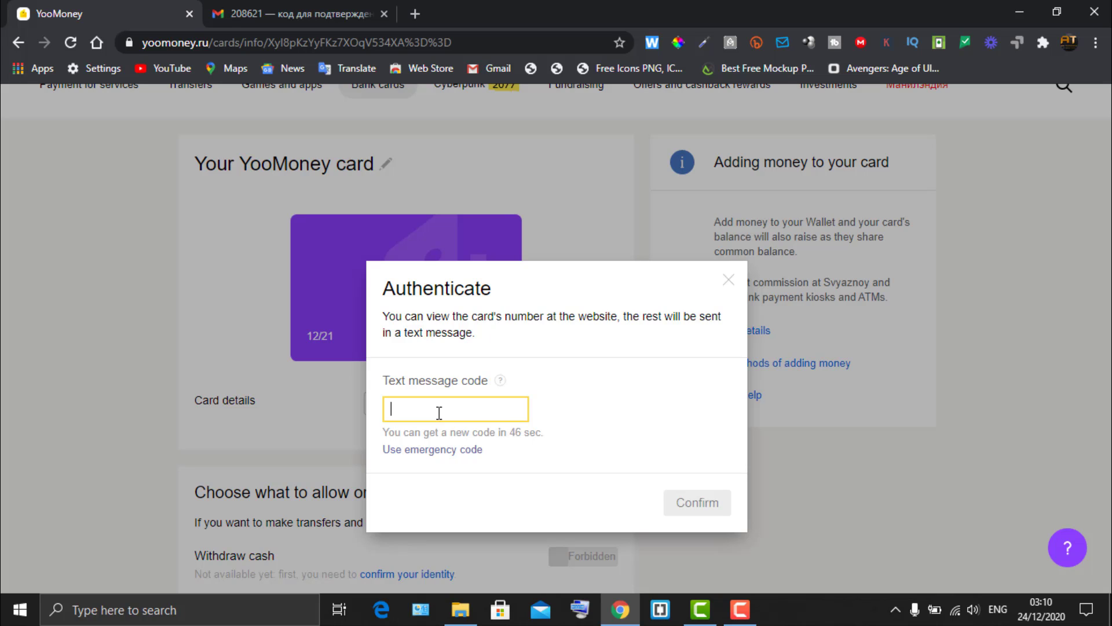
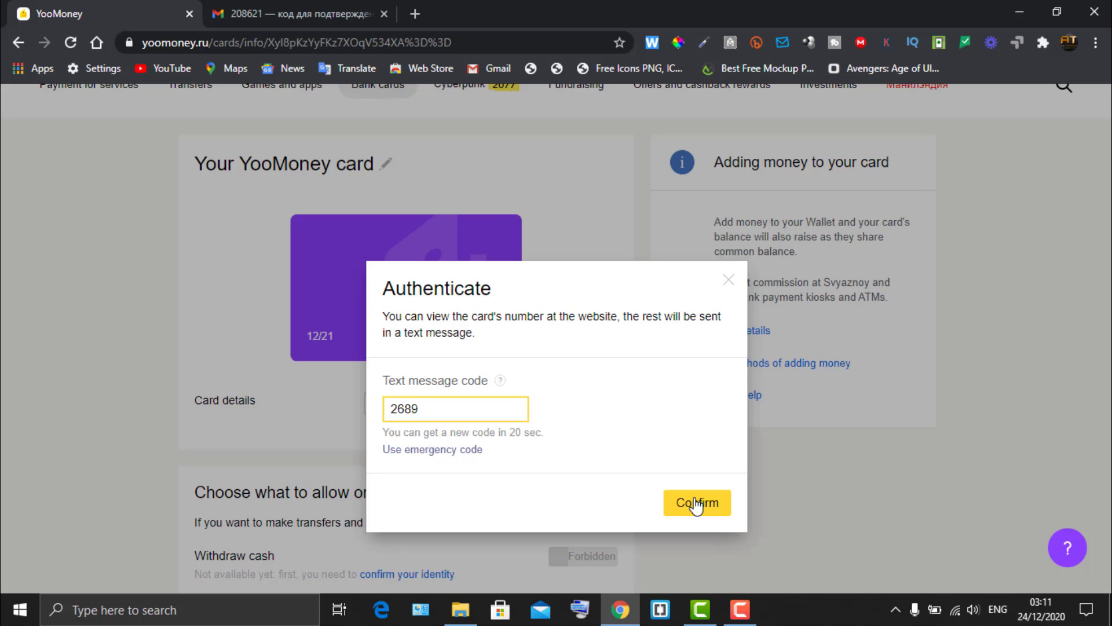
Confirm the code, then look over the revealed card number and the CVC-by-text line
click(696, 504)
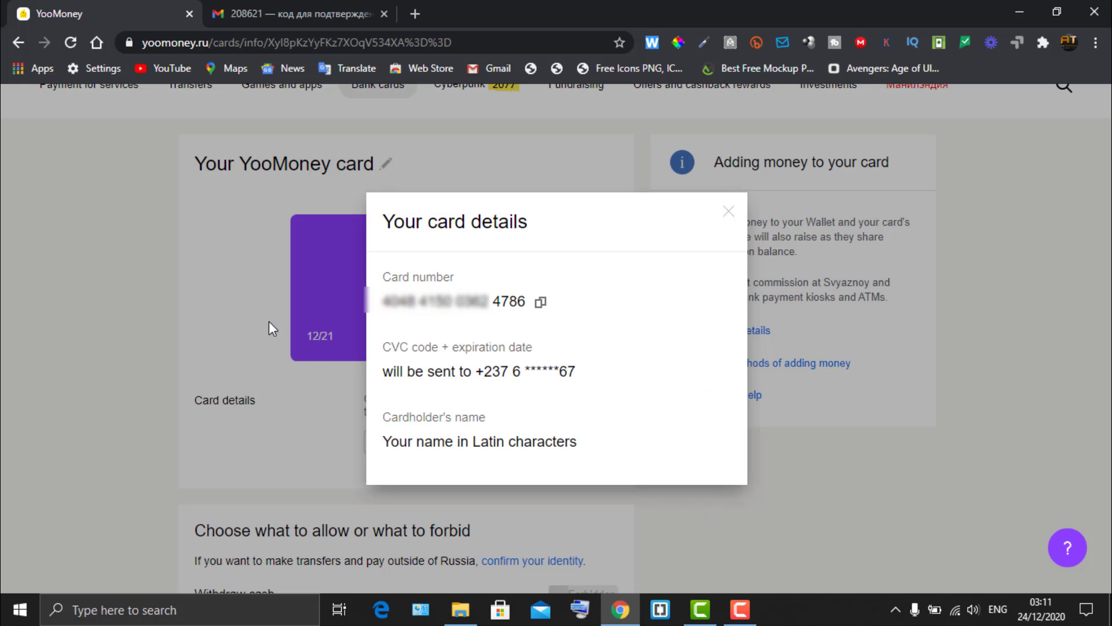
mouse_move(380, 298)
mouse_down()
mouse_move(551, 306)
mouse_move(419, 301)
mouse_up()
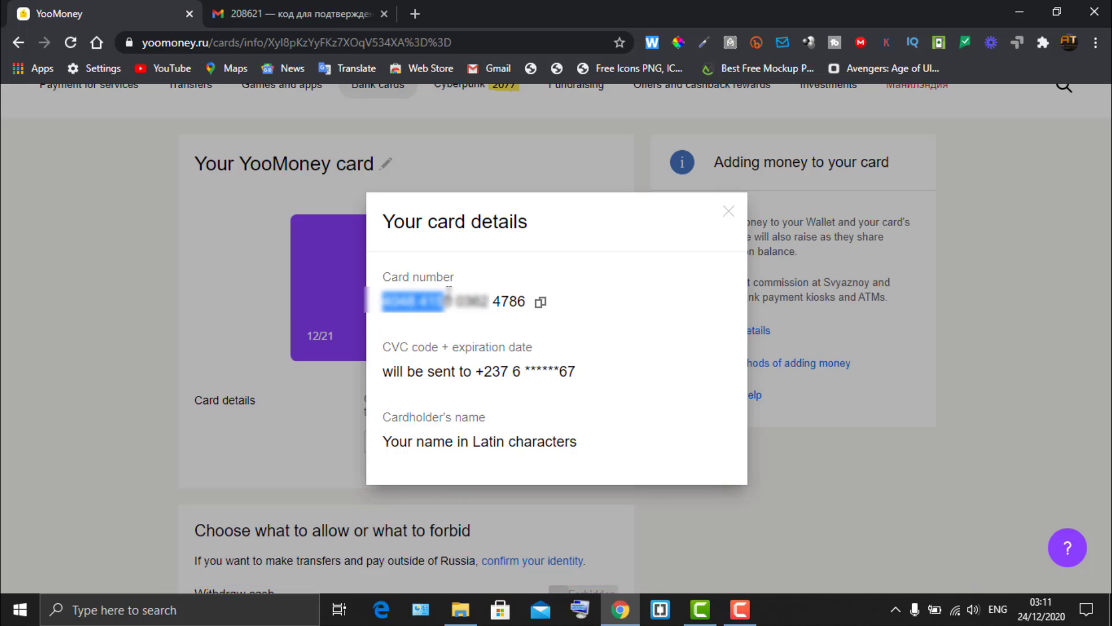
click(468, 322)
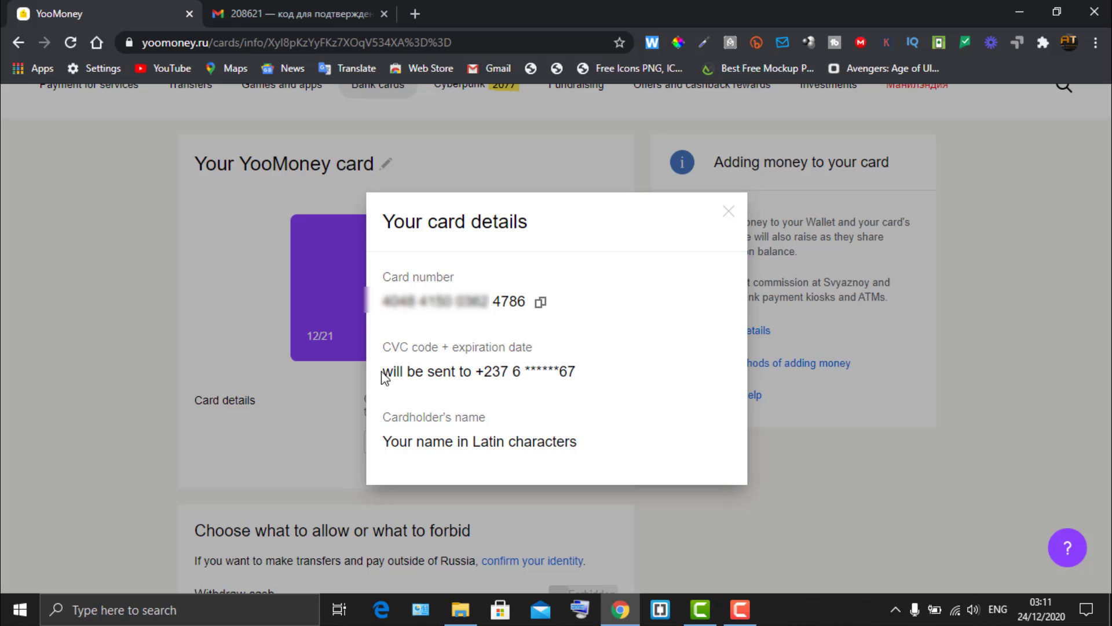
click(515, 371)
drag(530, 373, 577, 372)
click(579, 399)
Close the Your card details window and scroll down and back up the Visa card page
click(735, 211)
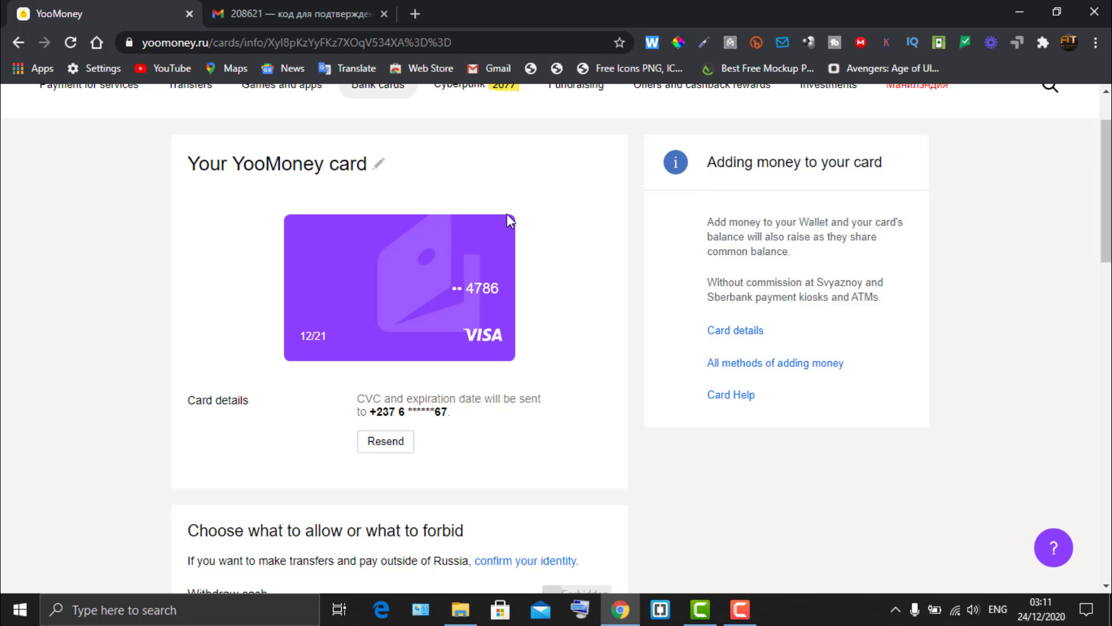
scroll(504, 215, up, 1)
scroll(493, 215, up, 1)
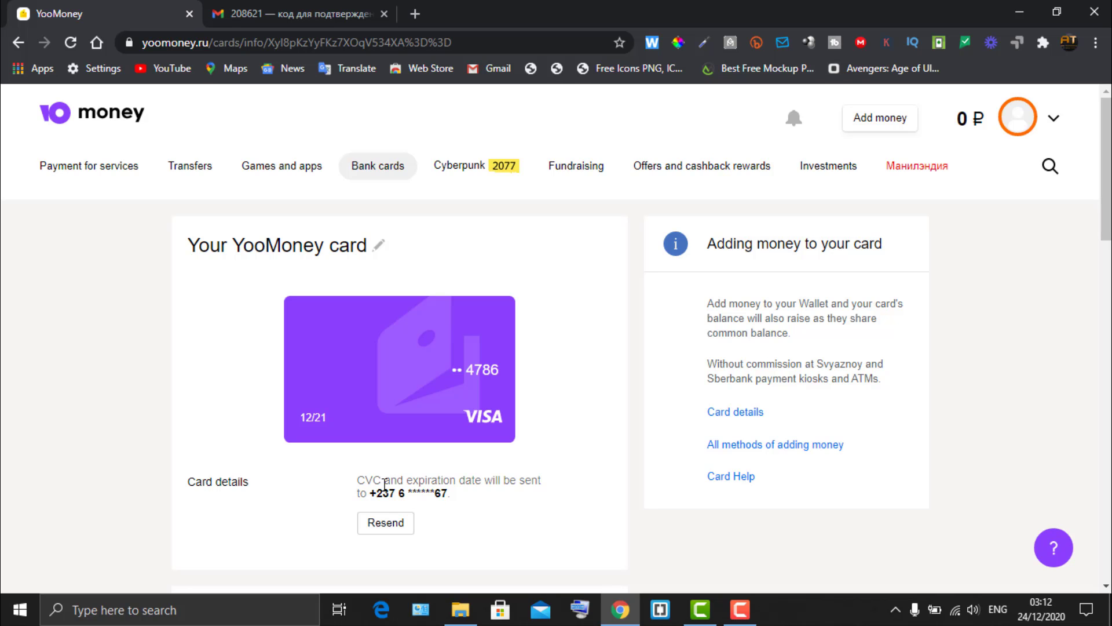
scroll(499, 476, down, 6)
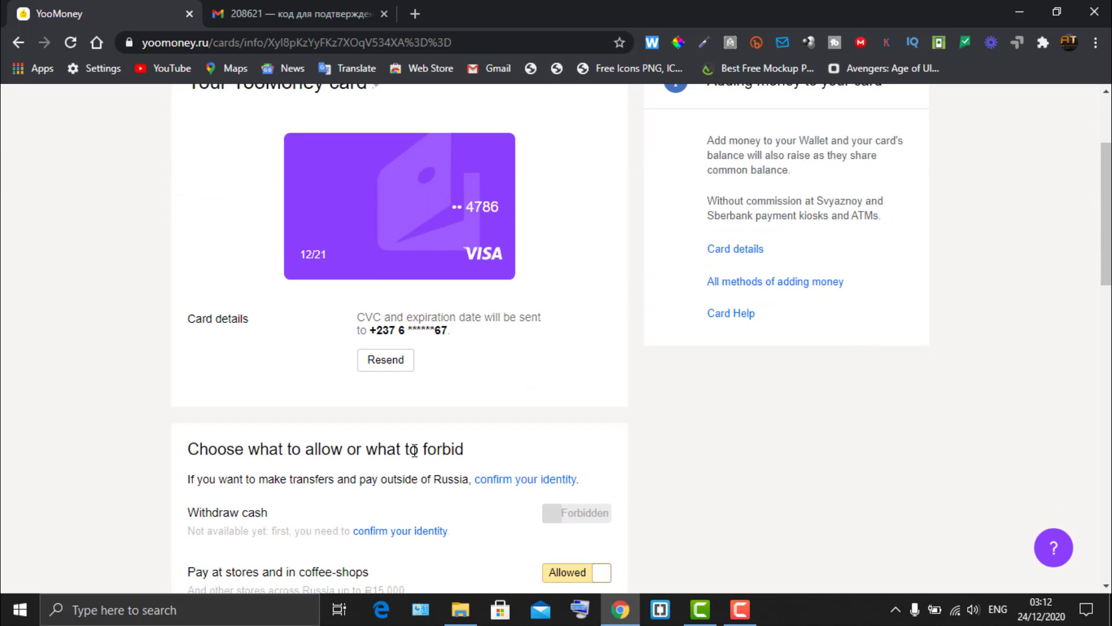
scroll(371, 475, down, 7)
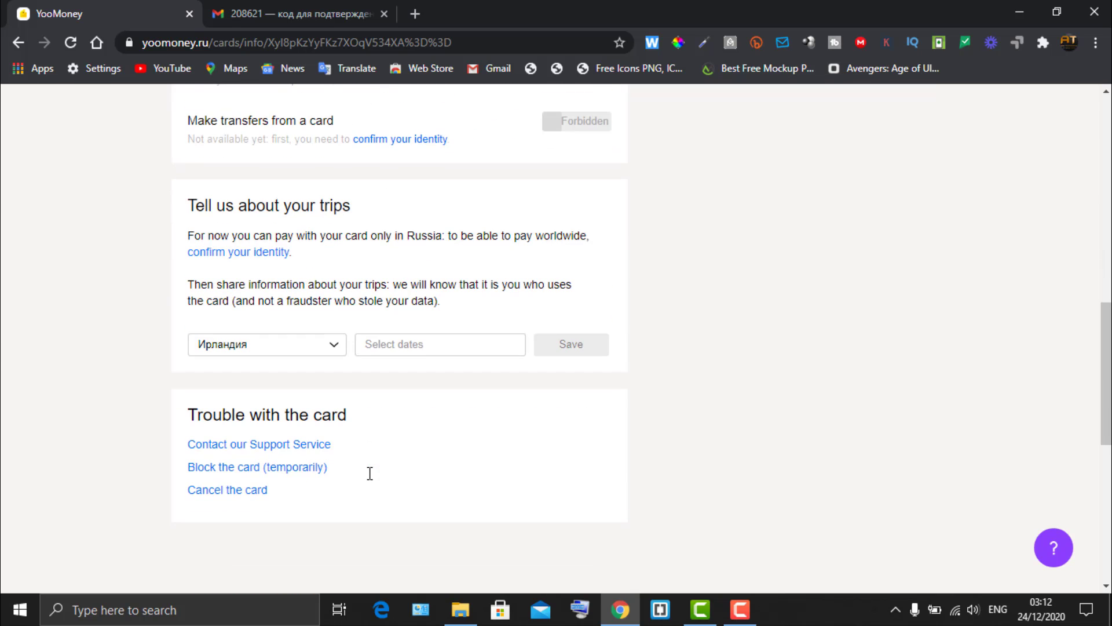
scroll(371, 479, up, 2)
scroll(371, 479, up, 10)
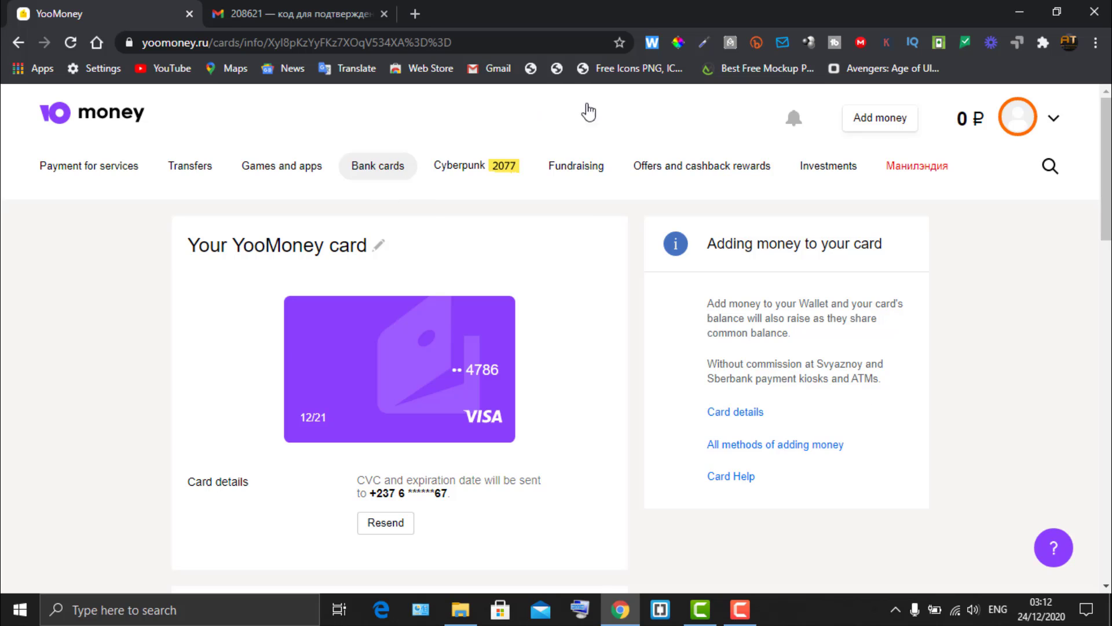
click(847, 119)
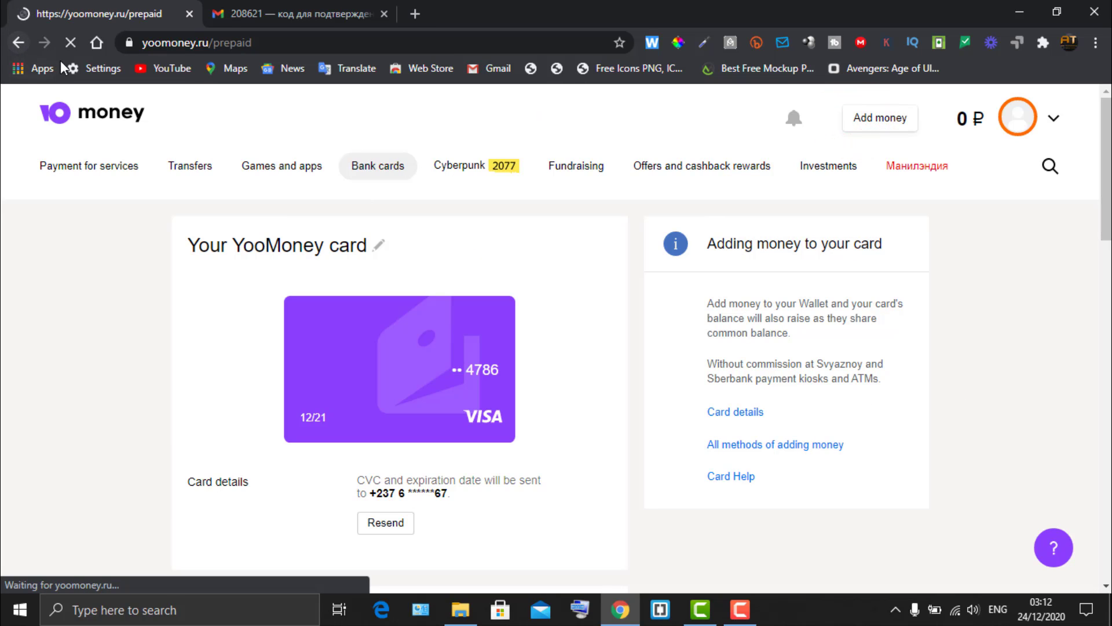
click(17, 43)
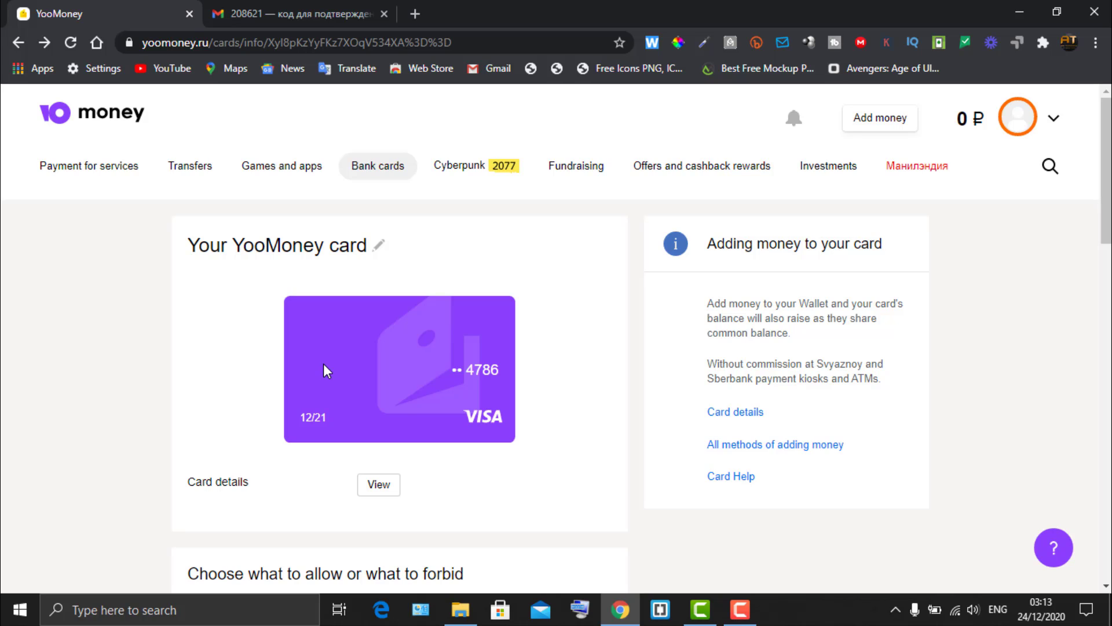
scroll(449, 369, down, 9)
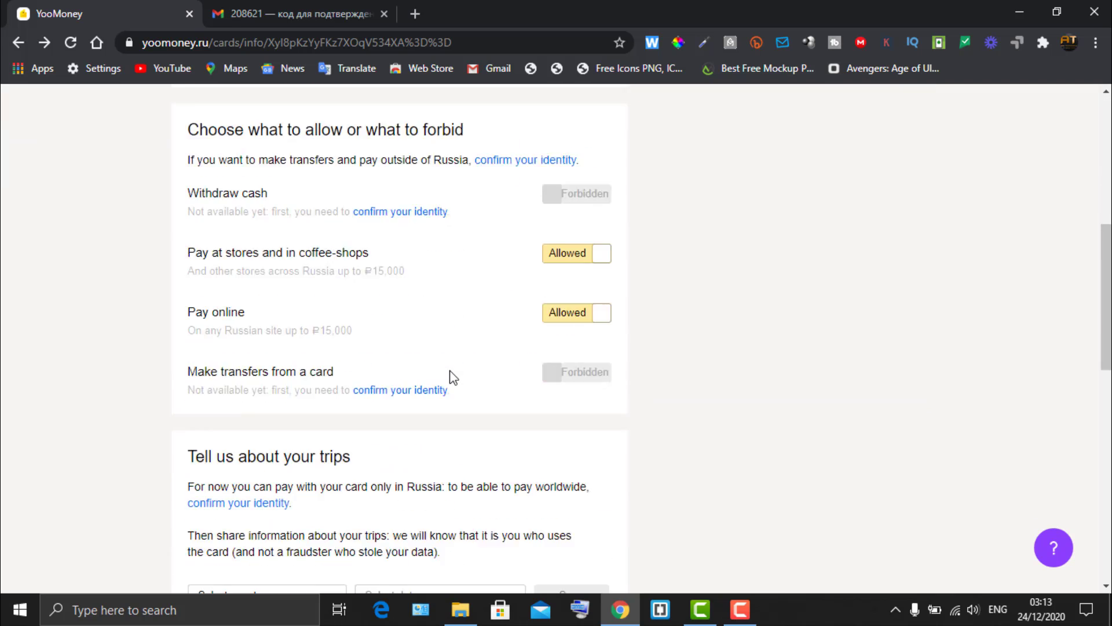
scroll(449, 374, up, 5)
scroll(450, 382, up, 4)
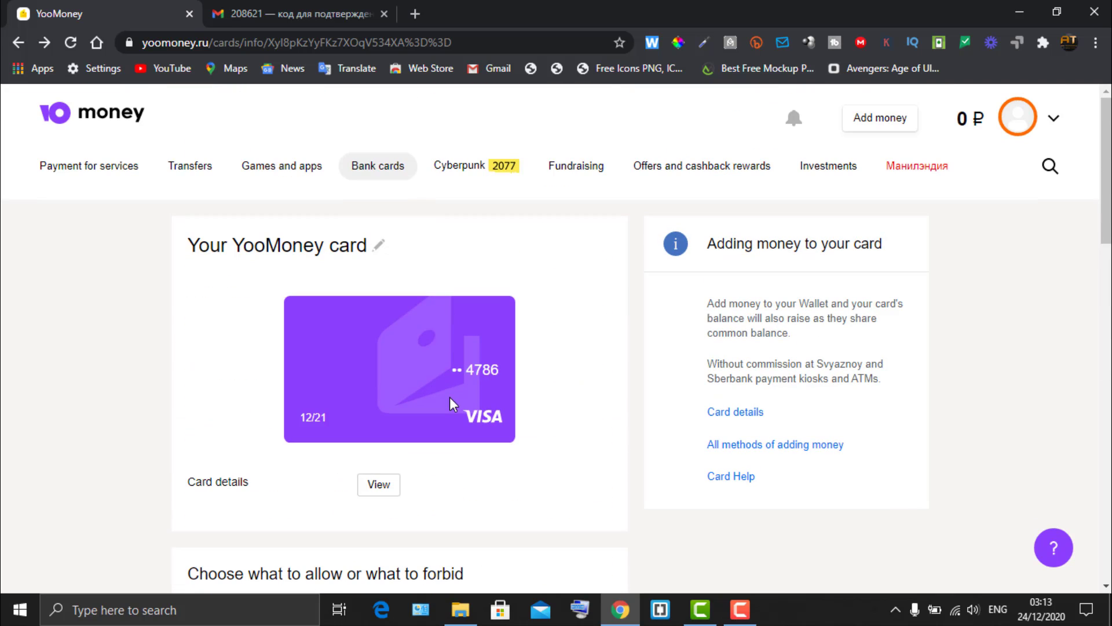